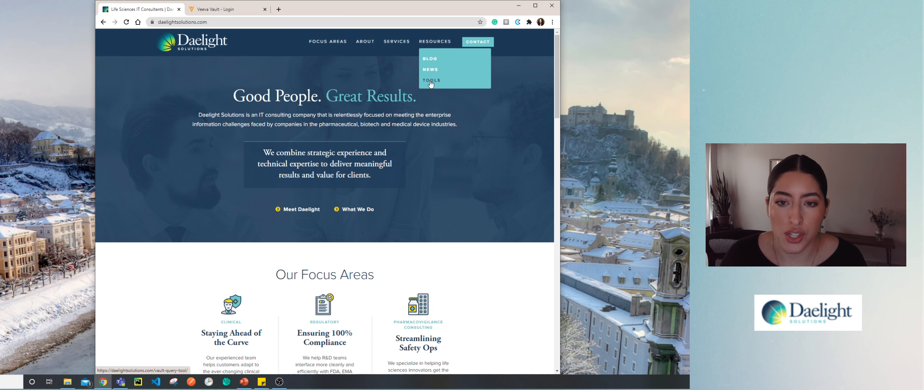
View the Vault Query Tool page on the Daelight Solutions site and its tool request form, then minimize the browser.
left_click(431, 82)
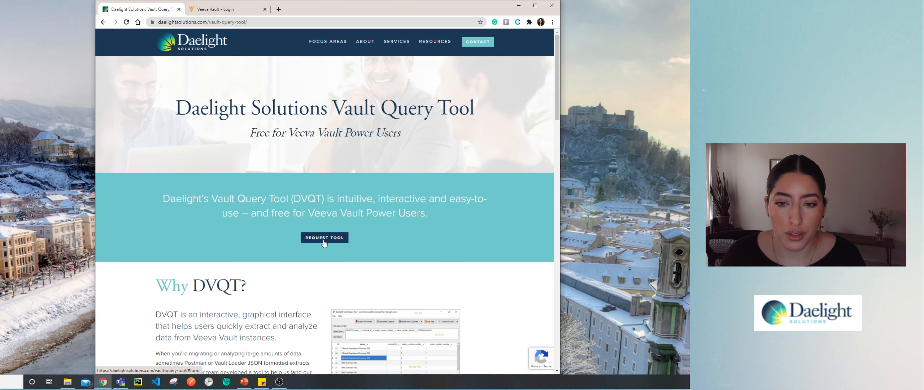
left_click(324, 240)
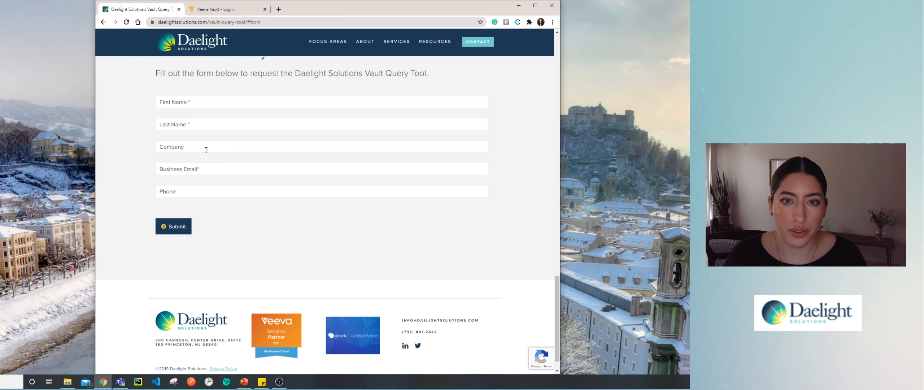
left_click(519, 6)
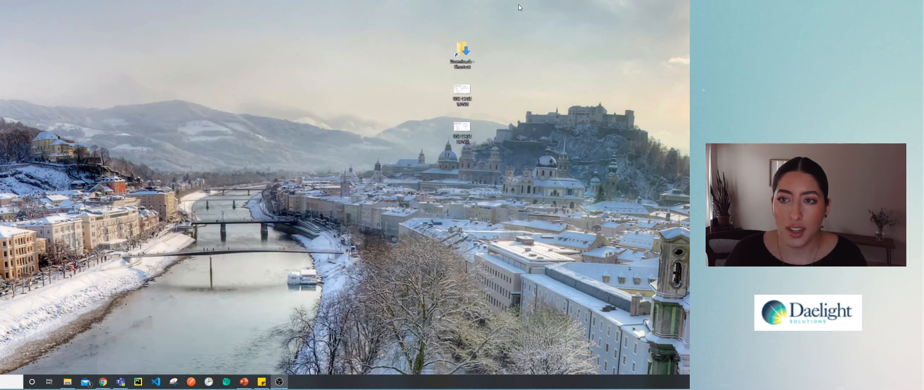
Launch Daelight Vault Query Tool.exe from the extracted Daelight Vault Query Tool folder in Downloads and clear the folder window away.
double_click(466, 53)
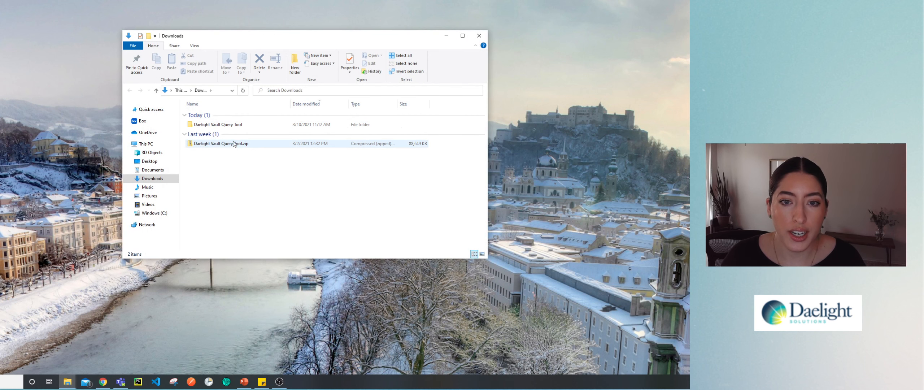
double_click(231, 124)
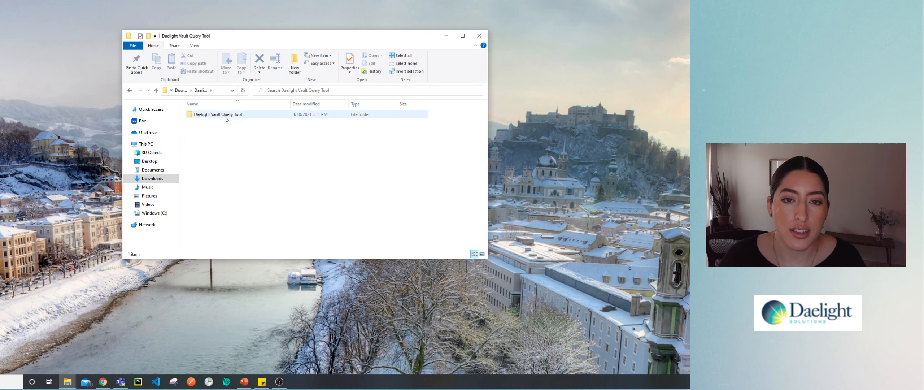
scroll(223, 152, "down", 20)
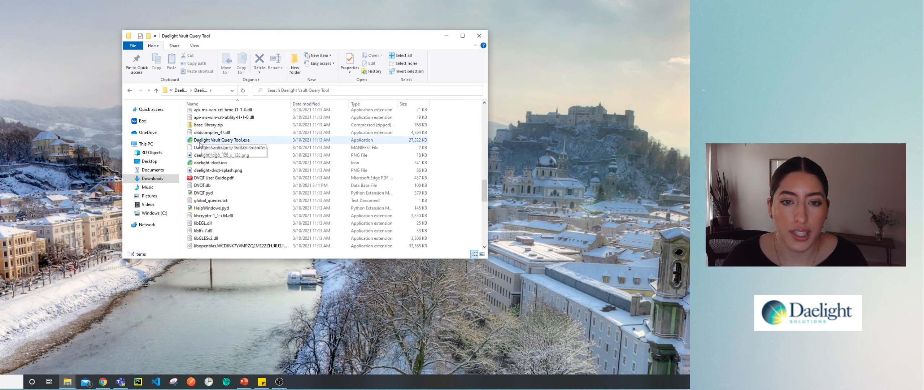
double_click(241, 140)
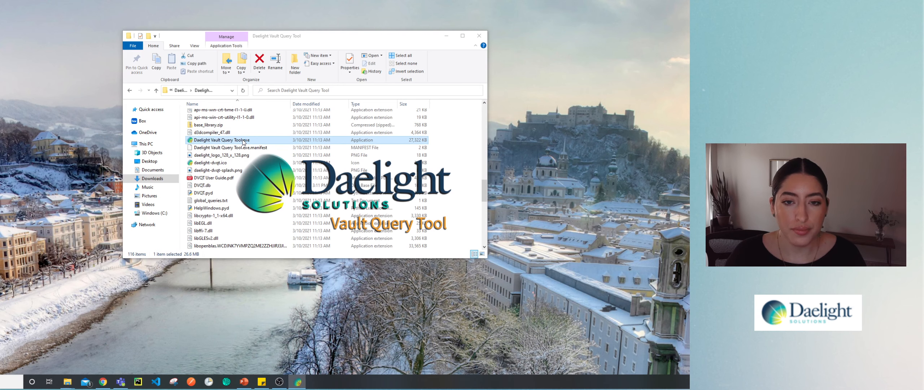
left_click(446, 36)
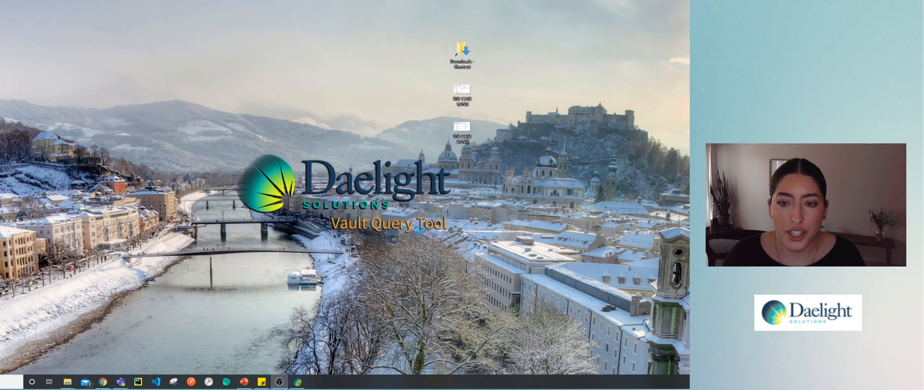
left_click_drag(317, 106, 286, 70)
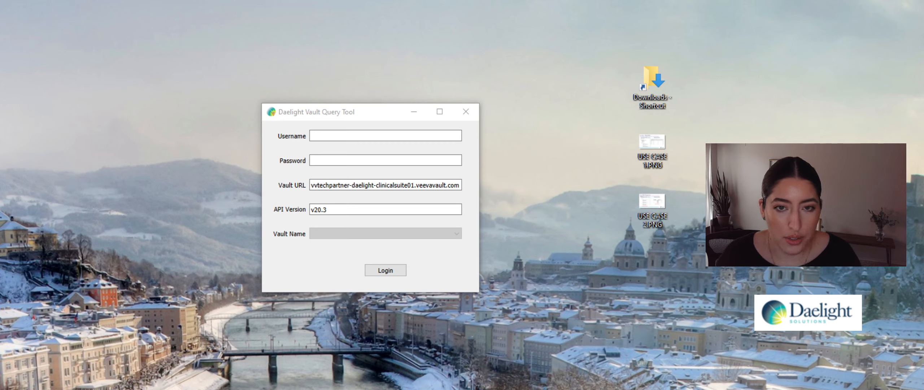
Enter the account username and password in the query tool's login form.
left_click(361, 136)
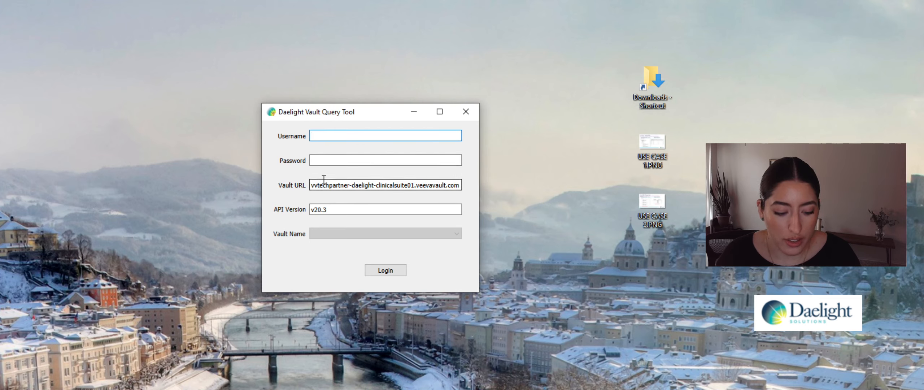
key("ctrl+v")
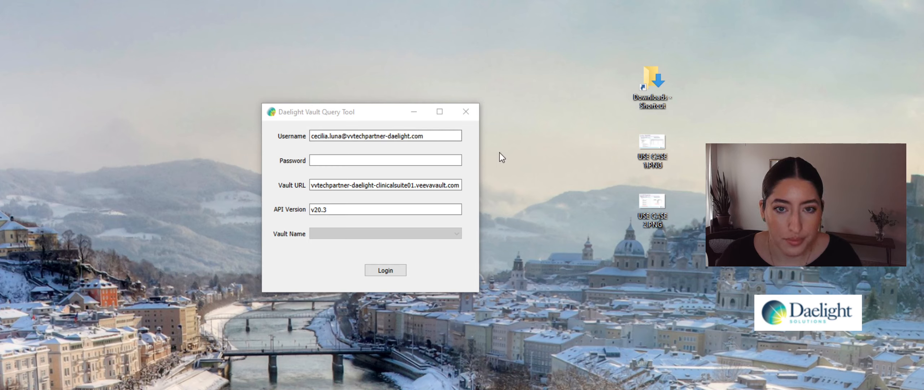
left_click(356, 162)
key("ctrl+v")
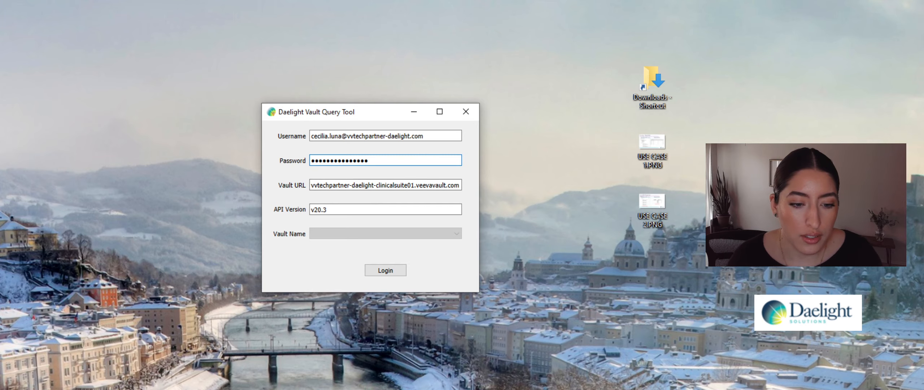
Switch to the browser and log in to Veeva Vault with the prefilled credentials.
key("alt+Tab")
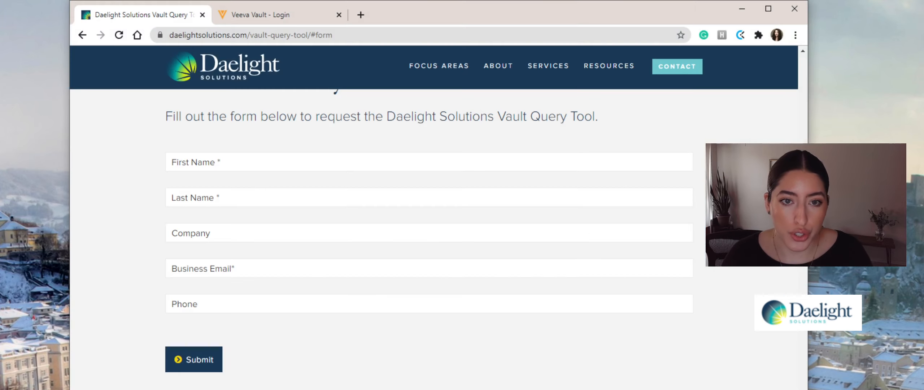
left_click(248, 14)
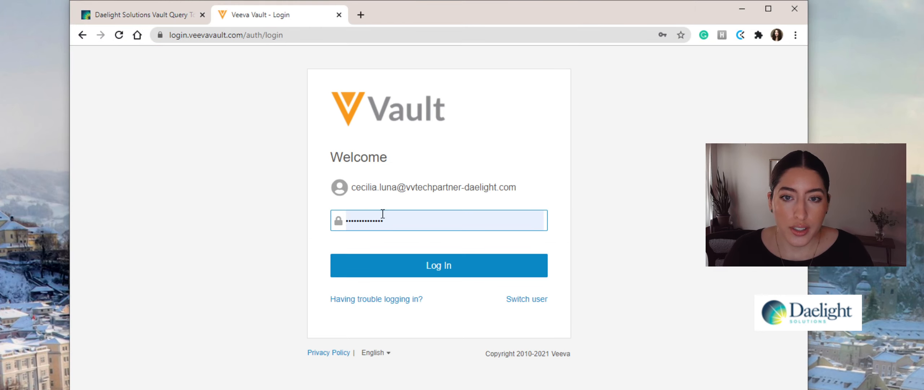
left_click(442, 267)
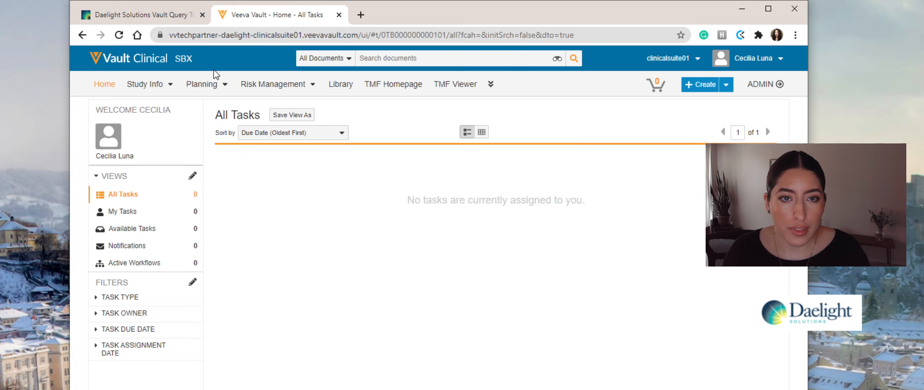
Copy the domain vvtechpartner-daelight-clinicalsuite01.veevavault.com from the vault's web address into the query tool's Vault URL.
left_click(200, 36)
left_click(201, 36)
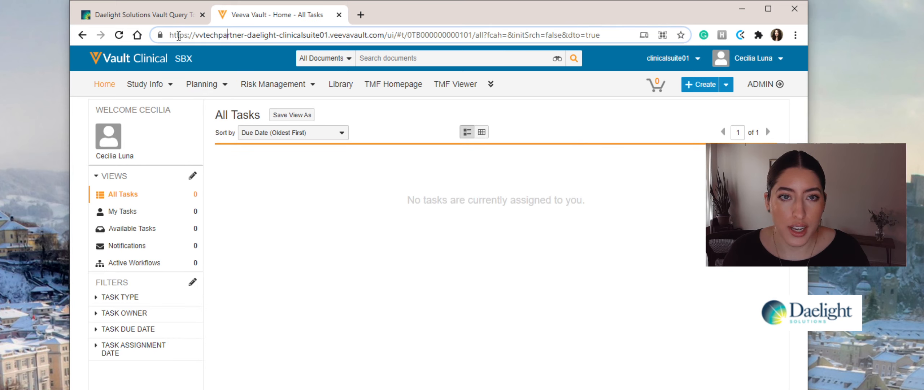
left_click_drag(195, 35, 382, 35)
key("ctrl+c")
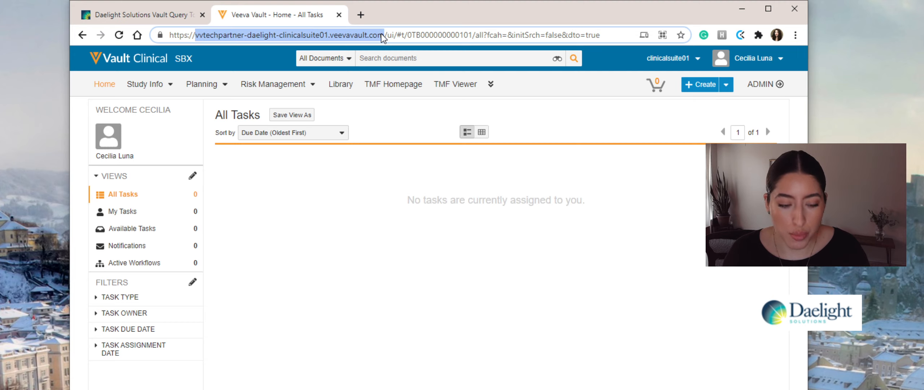
left_click(742, 8)
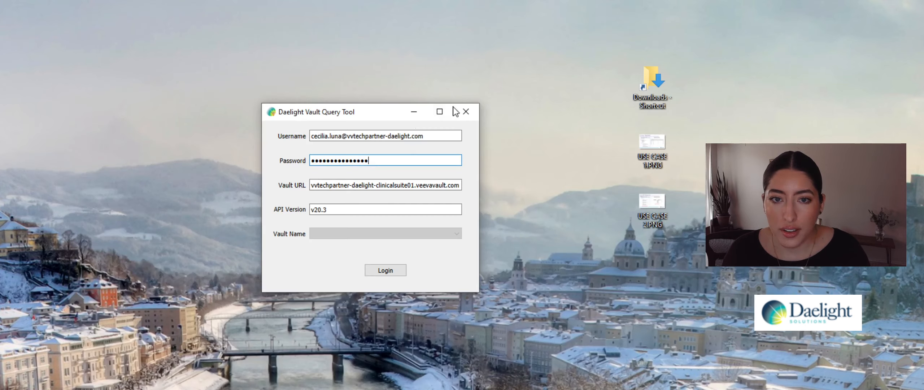
triple_click(390, 185)
key("ctrl+v")
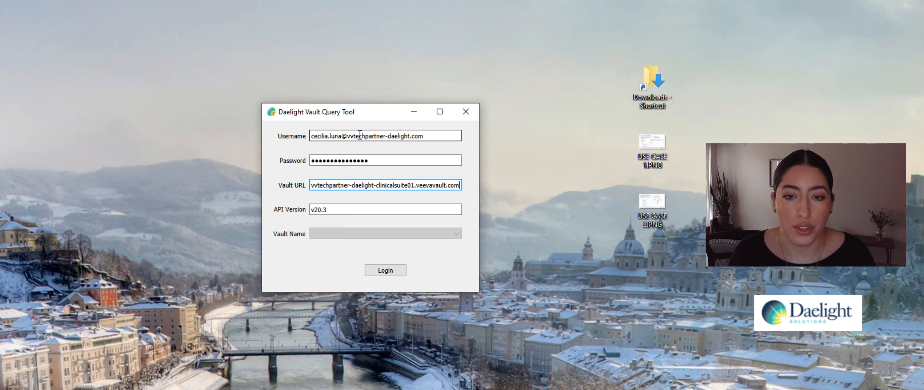
Try to log in to the query tool with the entered credentials and dismiss the resulting dialog.
left_click(387, 271)
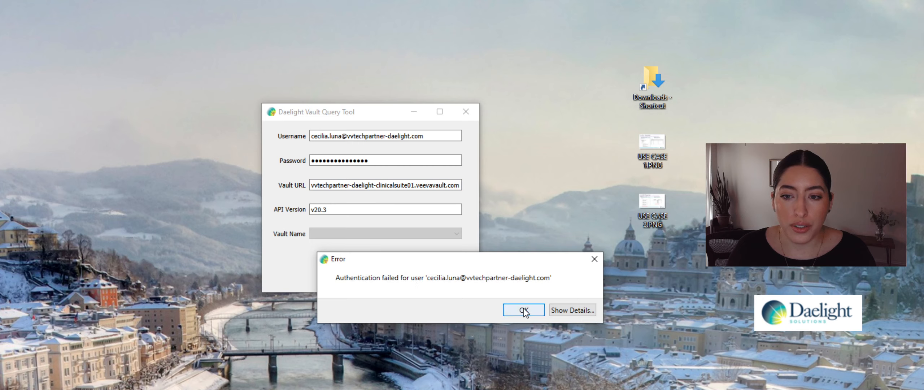
left_click(525, 310)
left_click(428, 135)
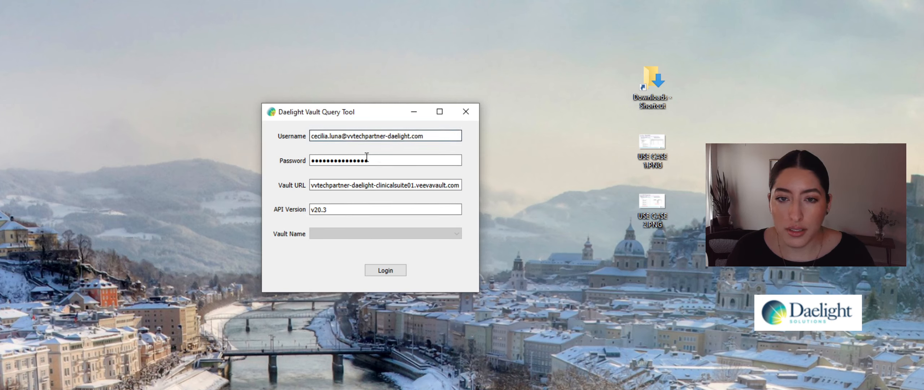
Replace the account password in the login form and submit the login again.
left_click_drag(375, 157, 307, 158)
key("BackSpace")
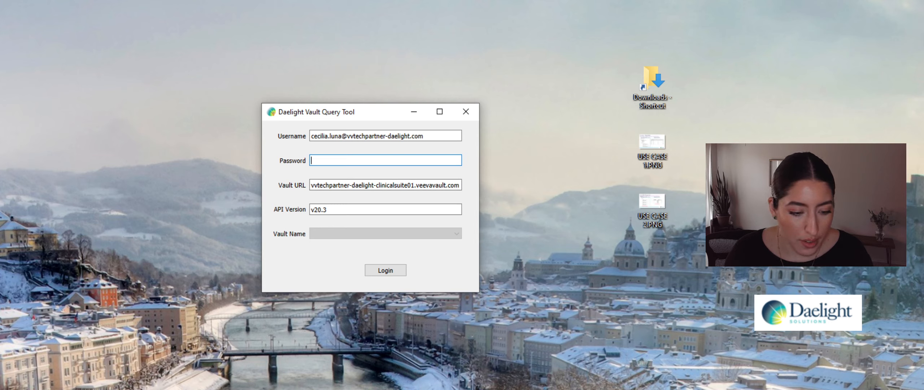
key("alt+Tab")
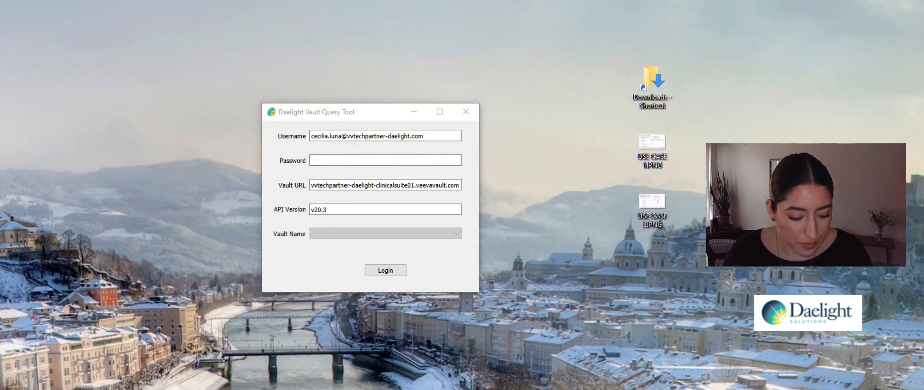
left_click(350, 160)
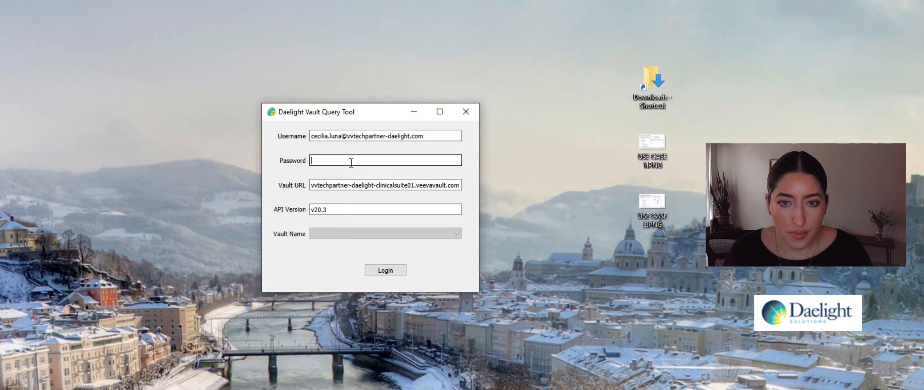
key("ctrl+v")
left_click(395, 272)
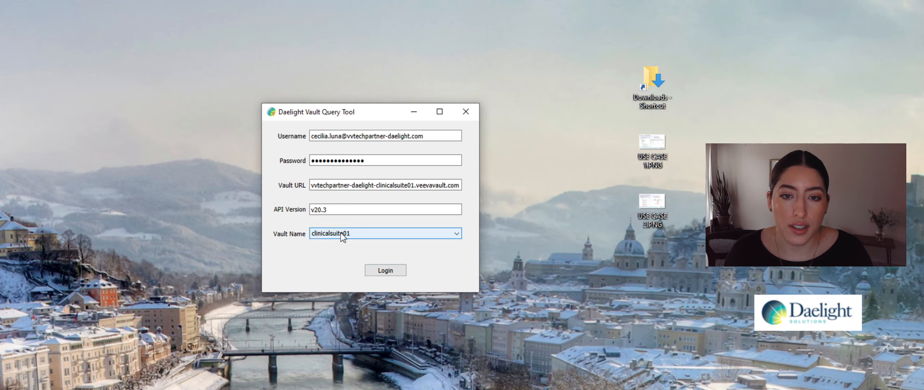
Choose the clinicalsuite01 vault, complete the login, and reposition the query window higher on the desktop.
left_click(352, 232)
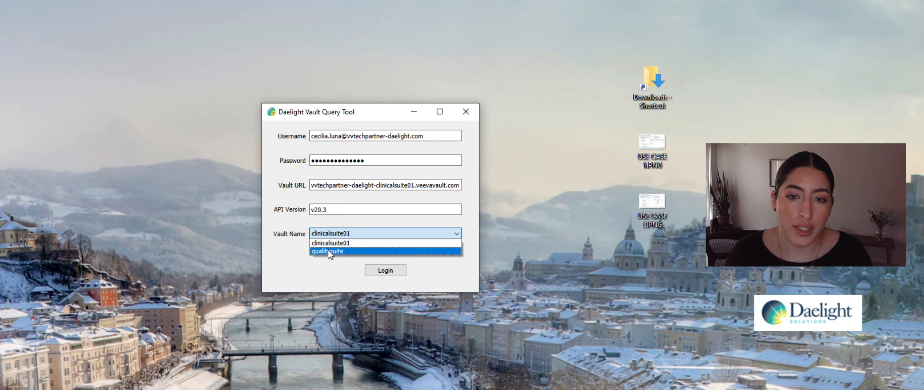
left_click(359, 245)
left_click(383, 272)
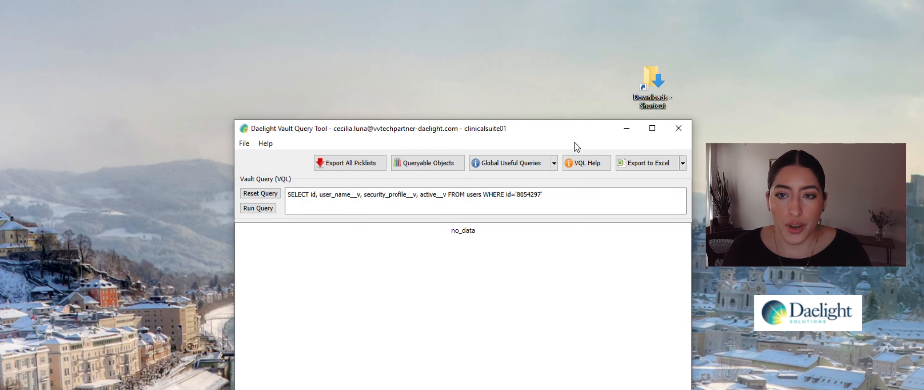
left_click_drag(541, 124, 470, 42)
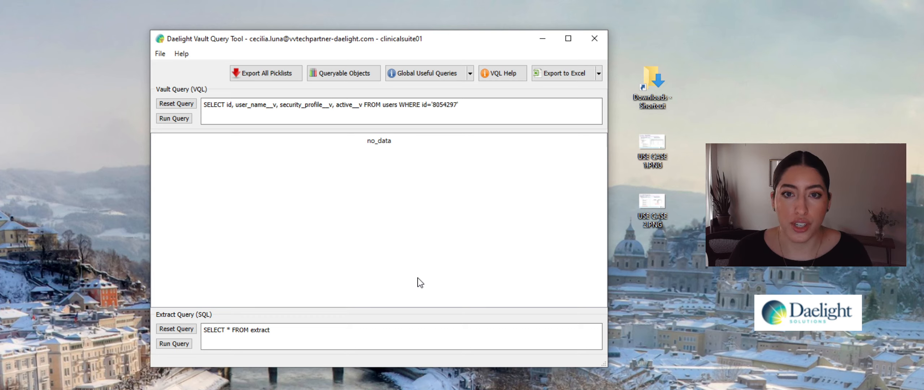
View USE CASE 1.PNG from the desktop to compare query results before and after DVQT, and close the image.
double_click(648, 141)
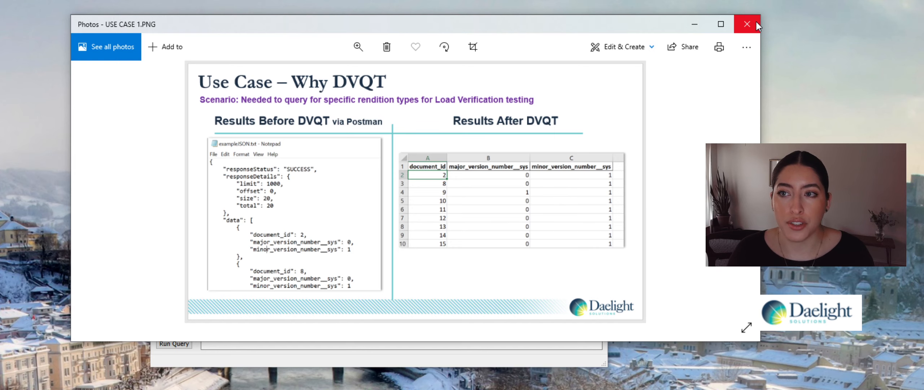
left_click(747, 24)
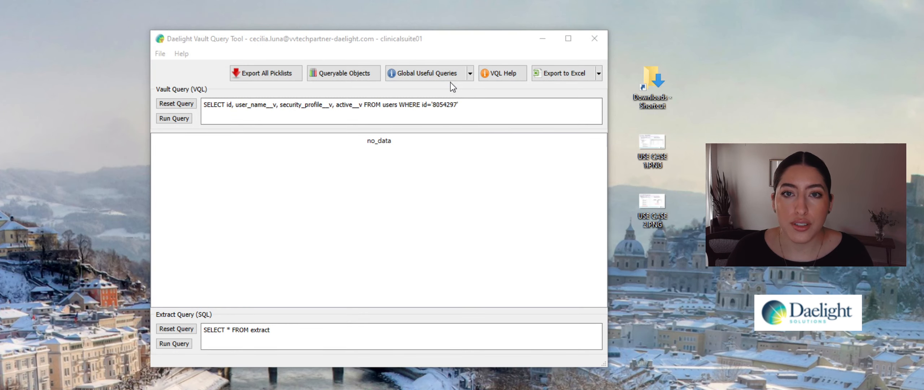
Open the Global Useful Queries file, review its sample user, document, rendition and binder queries, and close it.
left_click(471, 75)
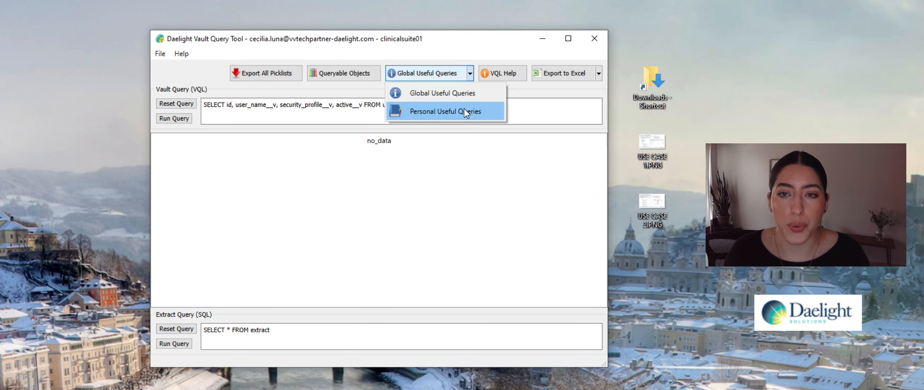
left_click(408, 95)
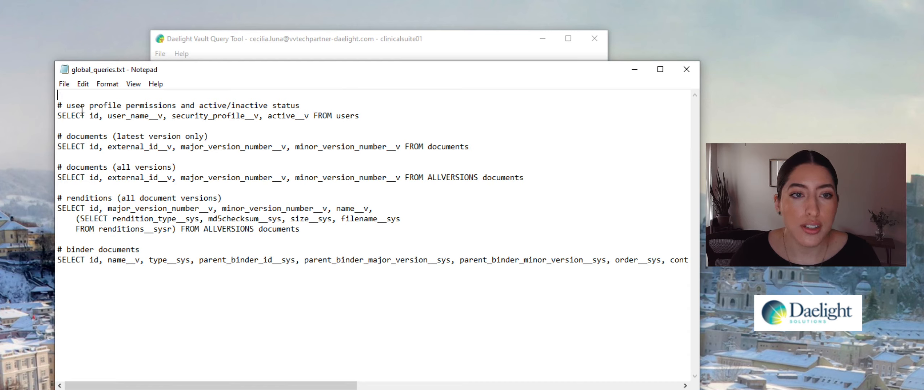
left_click_drag(57, 103, 397, 199)
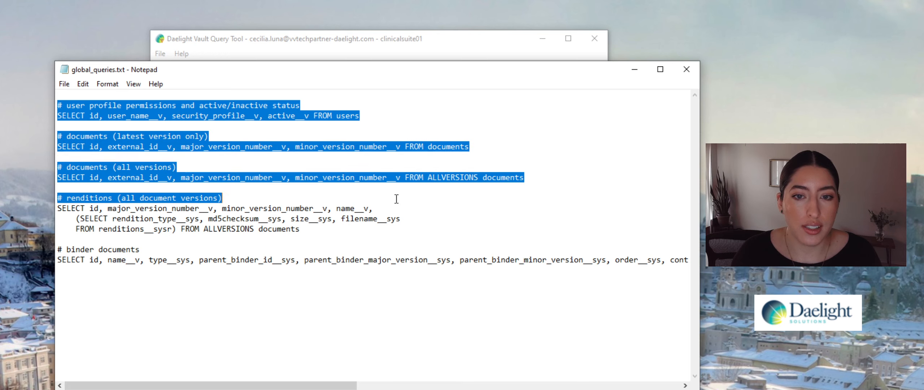
left_click(500, 233)
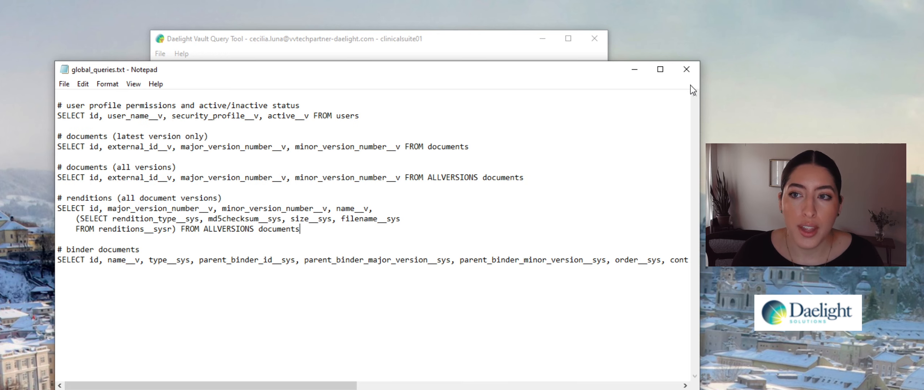
left_click(688, 69)
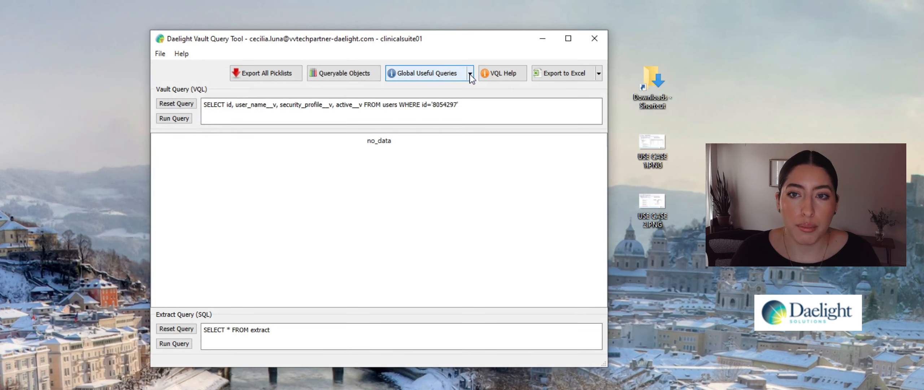
Open the Personal Useful Queries file, review its Use Case #1 and Use Case #2 VQL and SQL queries, and close it.
left_click(427, 74)
left_click(450, 112)
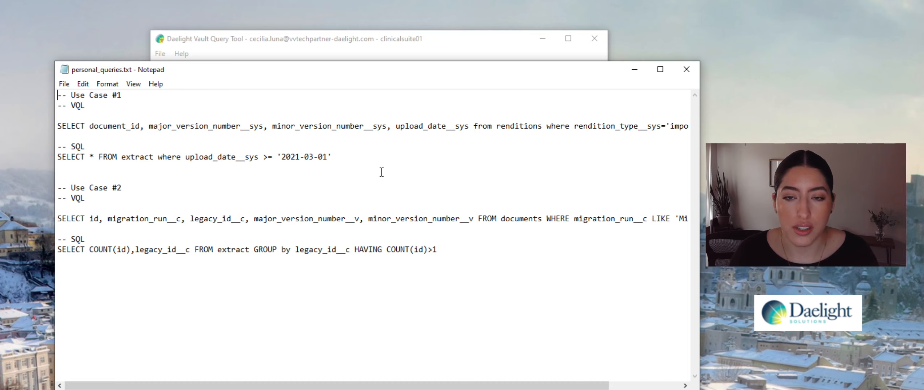
left_click(685, 69)
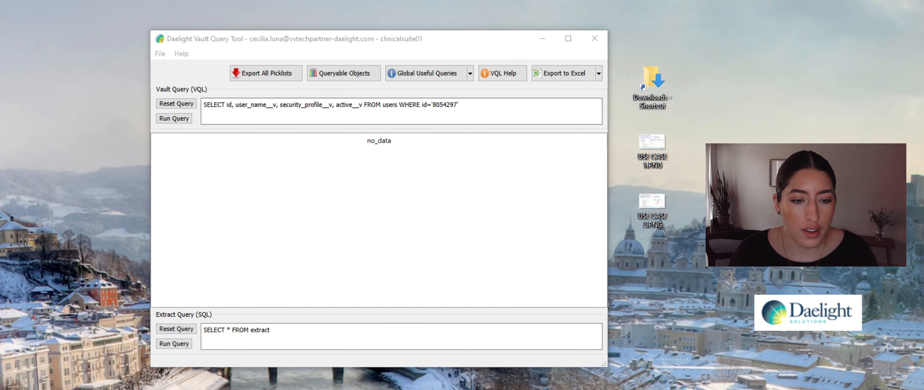
Switch to File Explorer, locate global_queries.txt and personal_queries.txt in the Daelight Vault Query Tool folder, and close the folder.
key("alt+Tab")
scroll(307, 245, "down", 2)
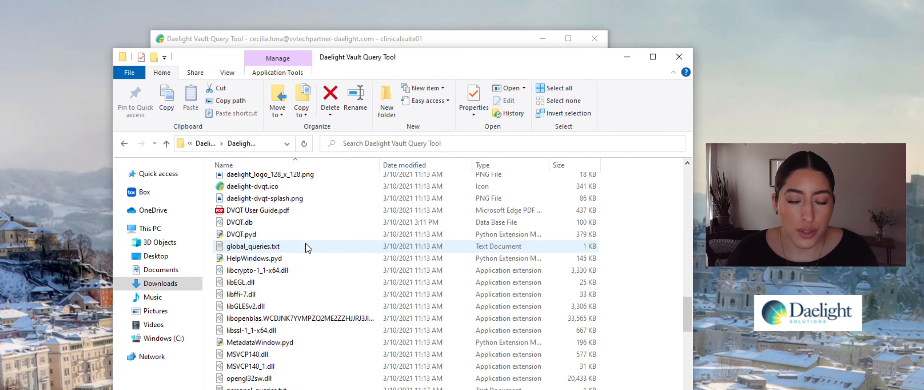
scroll(270, 281, "down", 2)
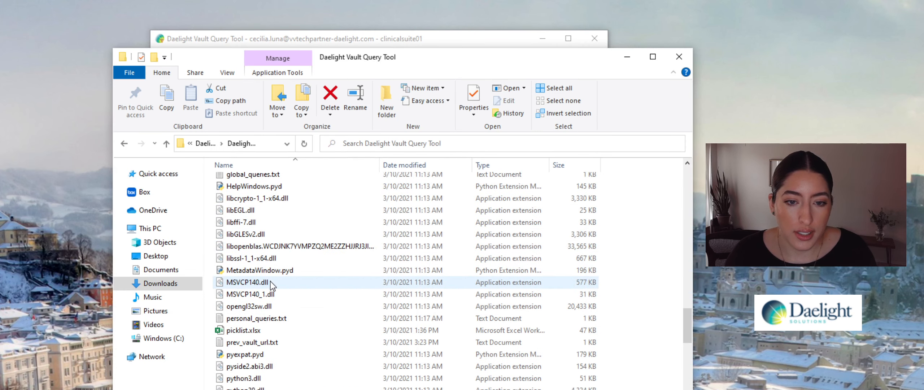
scroll(270, 282, "down", 1)
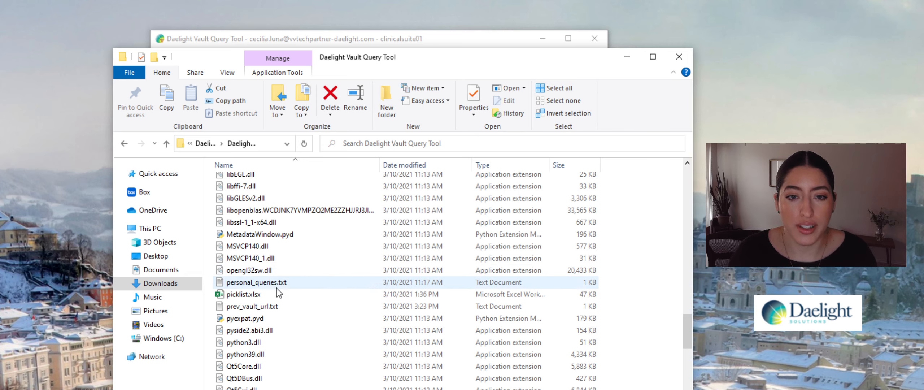
left_click(679, 57)
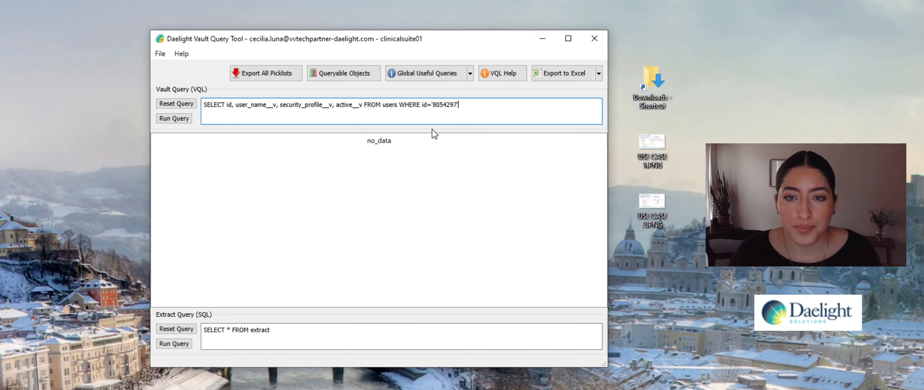
Copy the Use Case #1 VQL renditions query from the personal queries into the Vault Query, replacing the existing one, and run it.
left_click(470, 74)
left_click(466, 107)
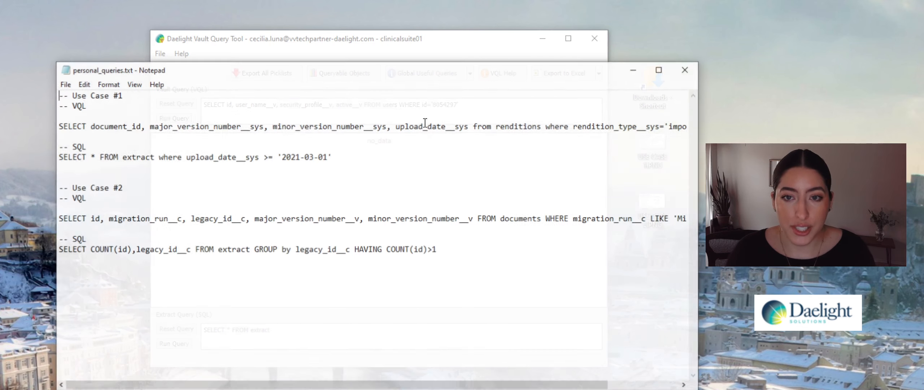
left_click_drag(58, 126, 704, 127)
key("ctrl+c")
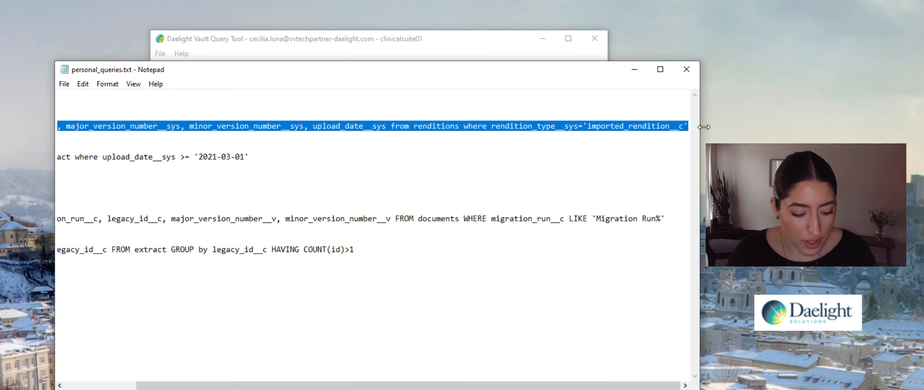
left_click(686, 69)
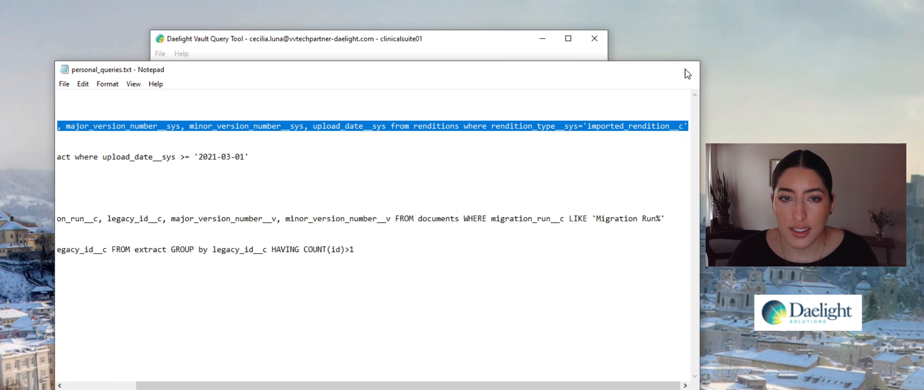
key("ctrl+a")
key("ctrl+v")
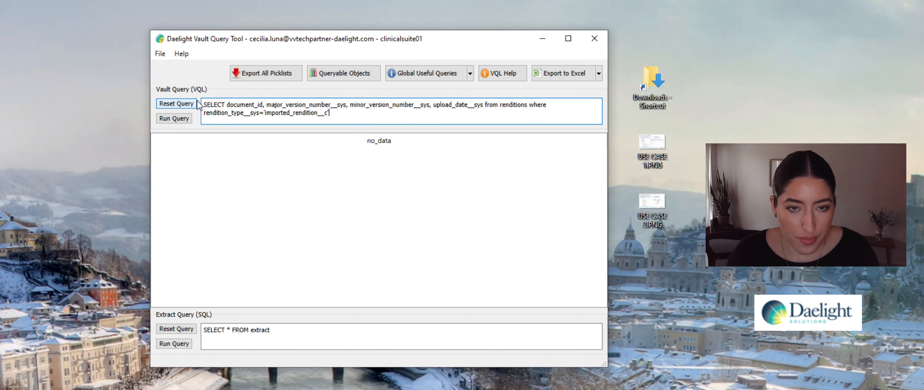
left_click(184, 119)
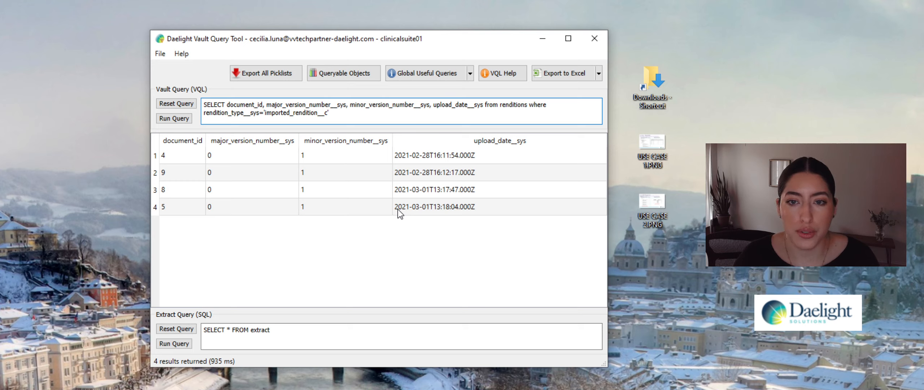
Copy the Use Case #1 SQL from the personal queries into the Extract Query, filtering upload_date__sys >= '2021-03-01', and run it.
left_click(471, 73)
left_click(456, 106)
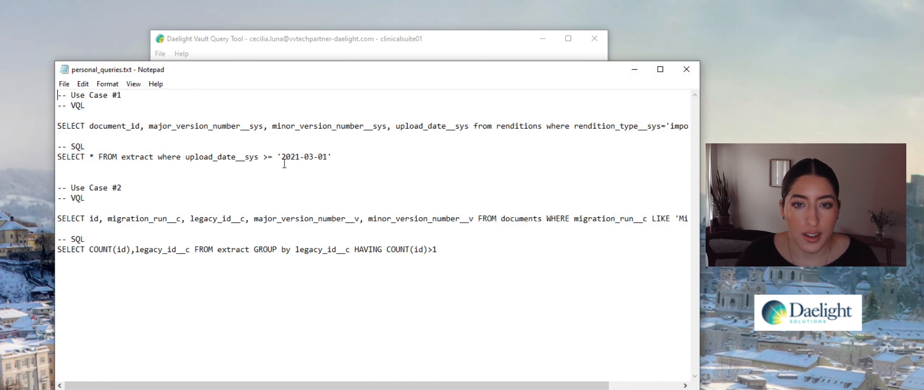
left_click_drag(343, 157, 62, 151)
key("ctrl+c")
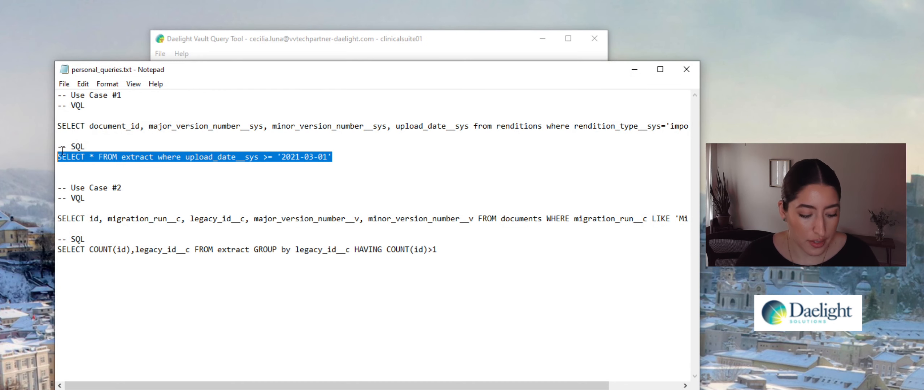
left_click(686, 75)
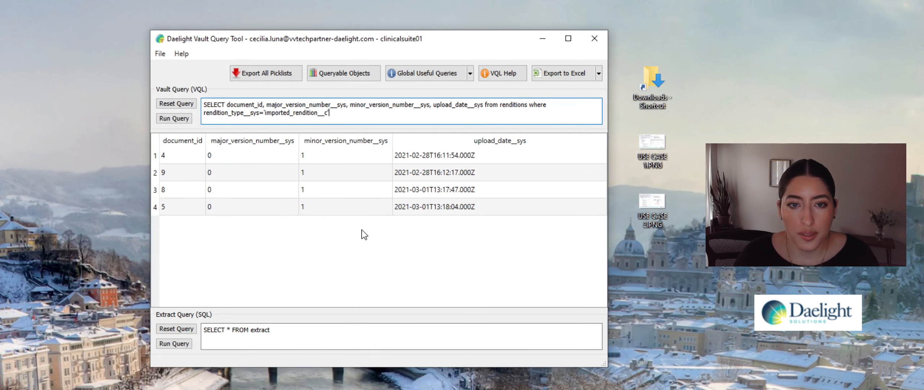
left_click_drag(282, 330, 205, 329)
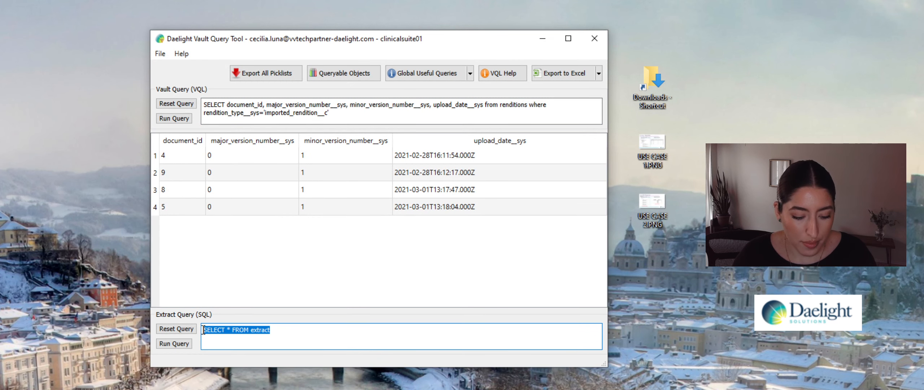
key("ctrl+v")
left_click(173, 345)
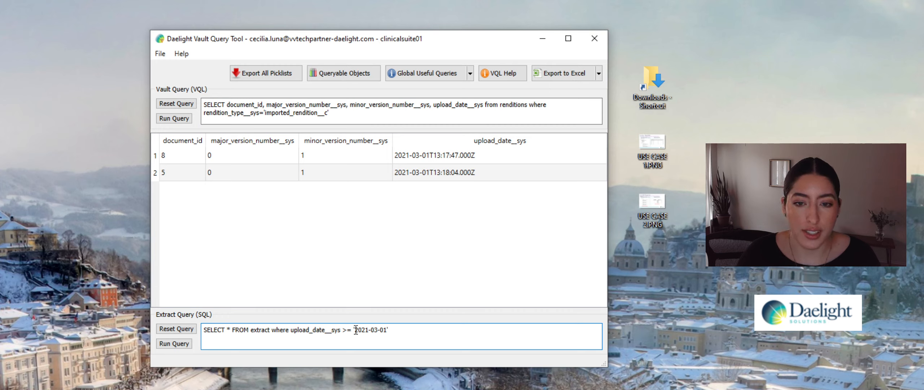
left_click_drag(355, 330, 387, 330)
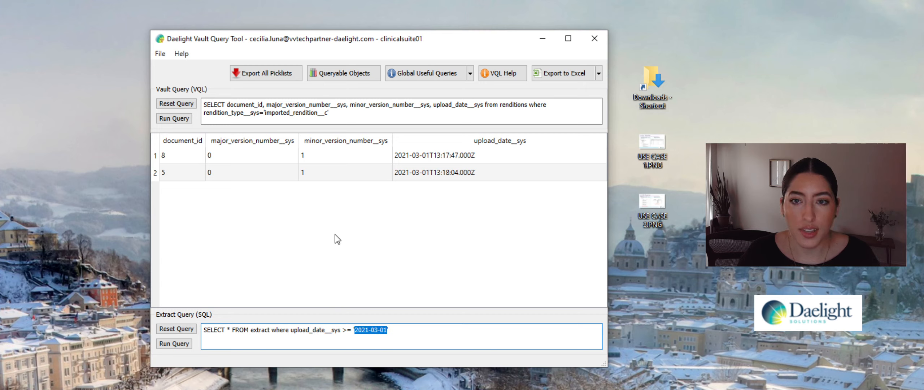
Export the filtered results to an Excel file named "use case 1" on the Desktop and dismiss the completion message.
left_click(599, 73)
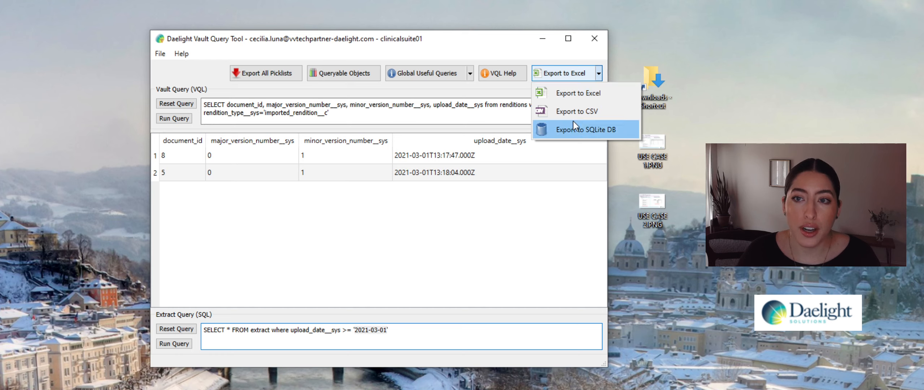
left_click(594, 93)
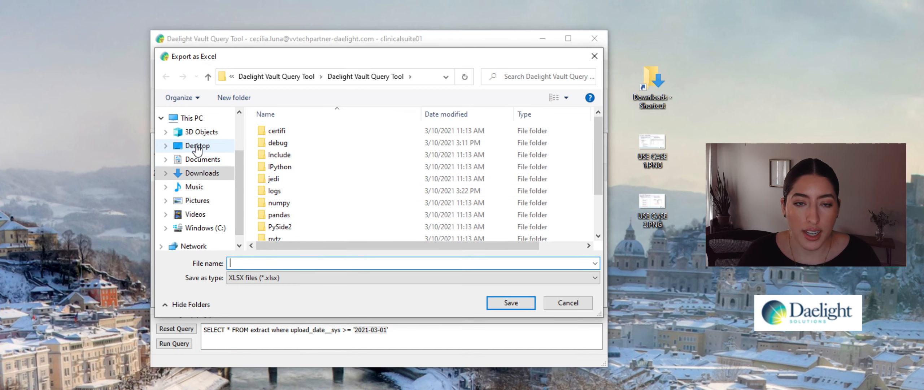
left_click(198, 146)
left_click(292, 263)
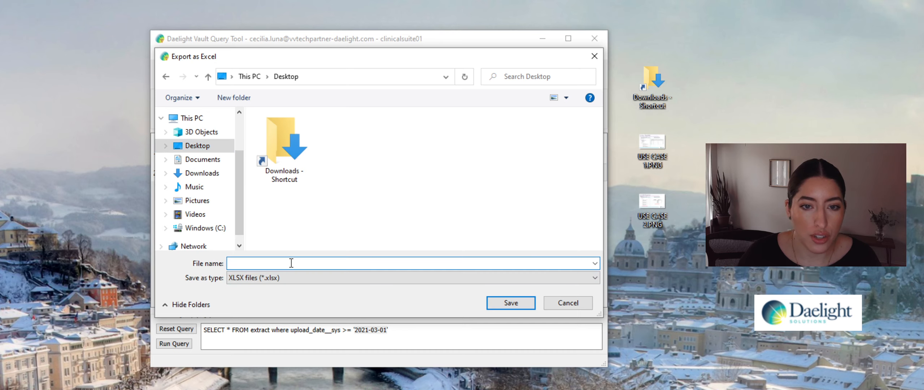
type("u")
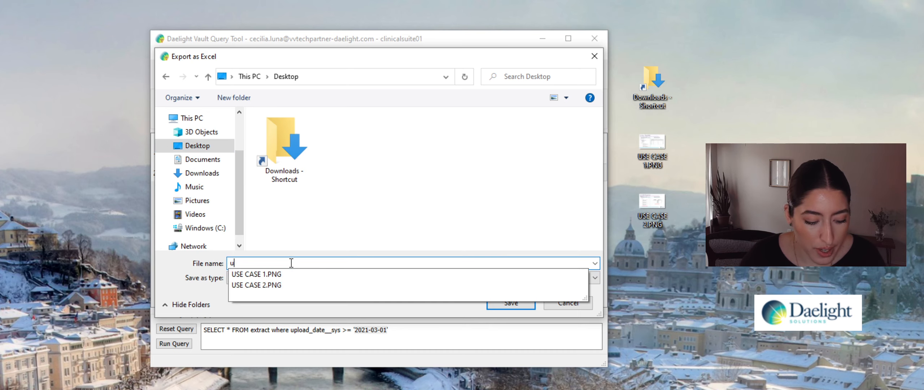
type("se cas")
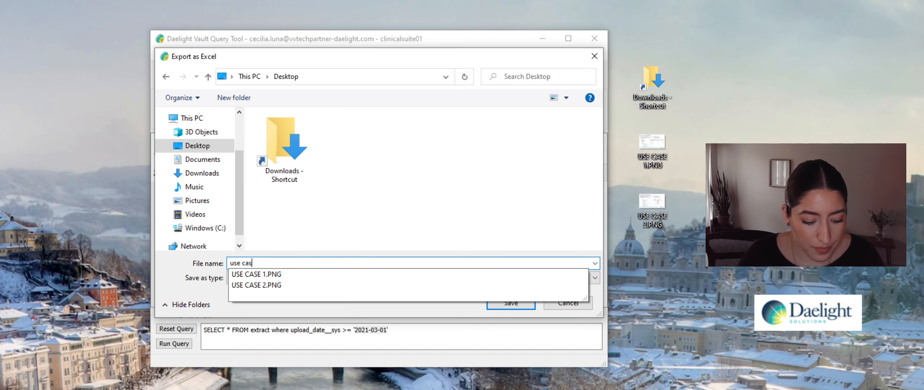
type("e 1")
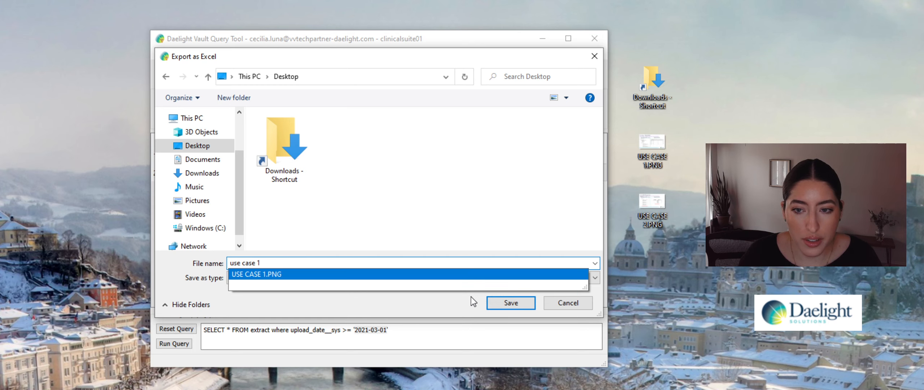
left_click(508, 302)
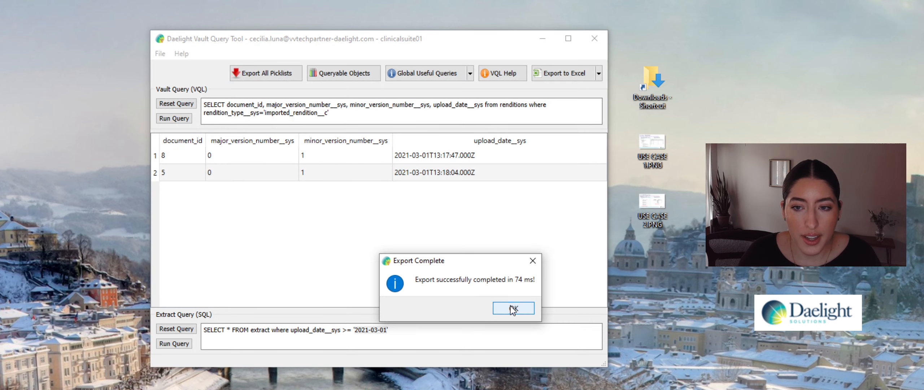
left_click(513, 310)
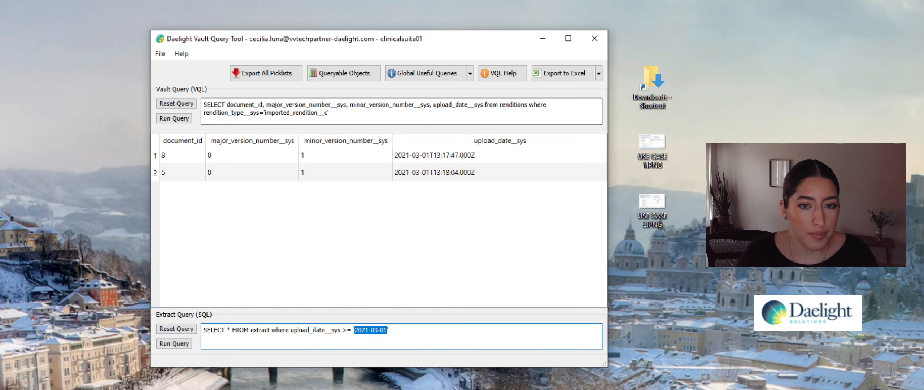
Open the exported use case 1.xlsx from the desktop, check its rows, and close the workbook.
left_click(17, 221)
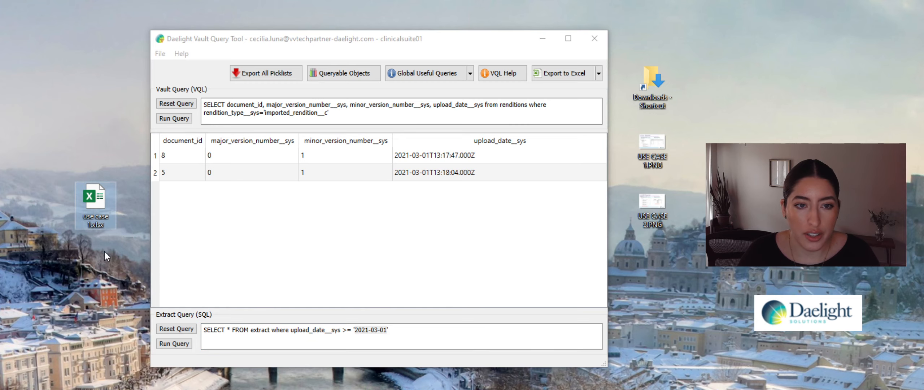
double_click(96, 215)
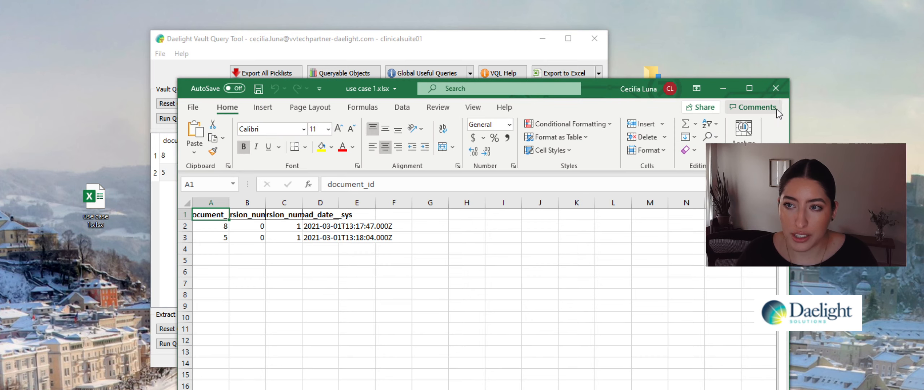
left_click(777, 89)
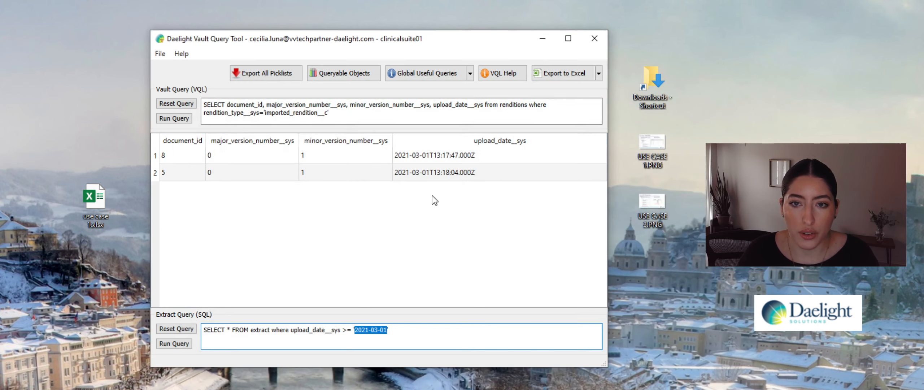
View USE CASE 2.PNG from the desktop to compare the duplicate-document results before and after DVQT, and close the image.
double_click(653, 209)
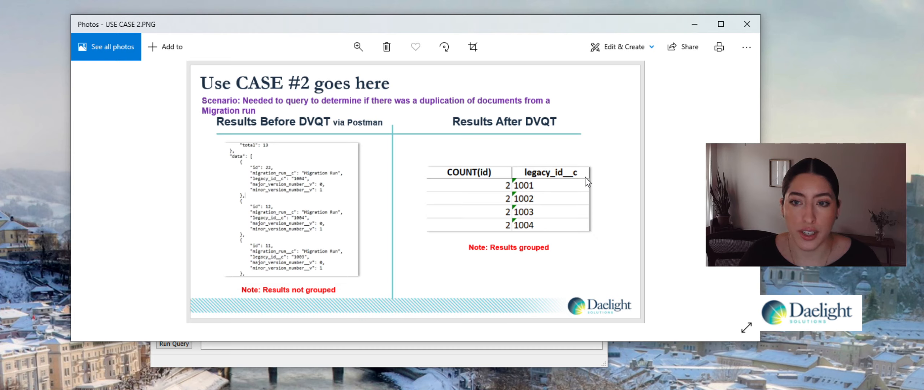
left_click(747, 24)
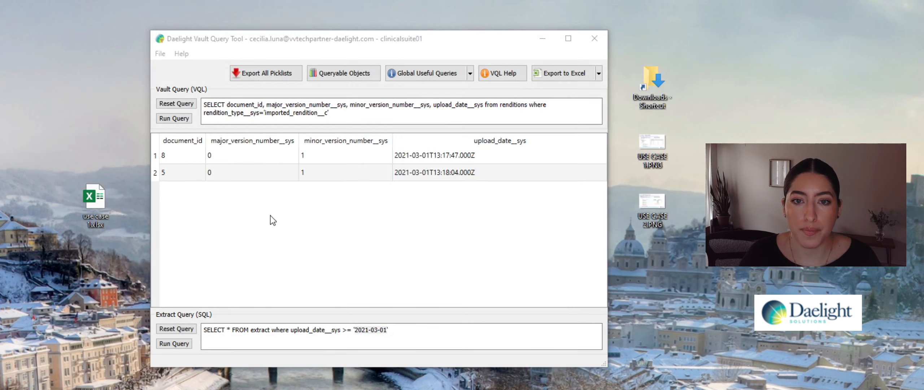
Replace the Vault Query with the Use Case #2 VQL from the personal queries, selecting documents whose migration_run__c is LIKE 'Migration Run%'.
left_click(471, 74)
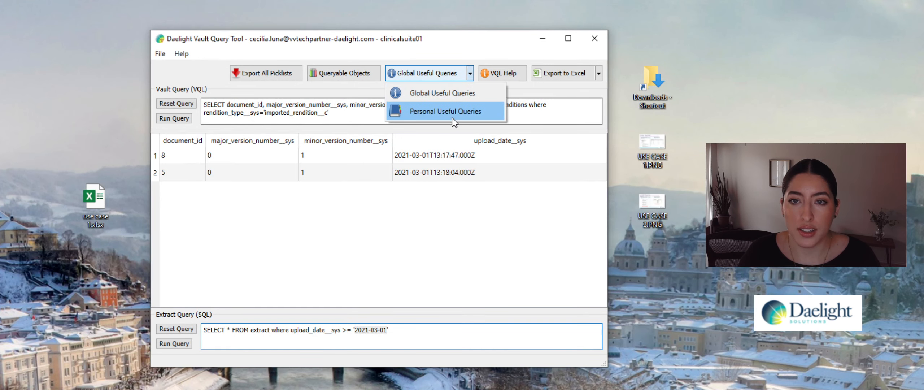
left_click(453, 117)
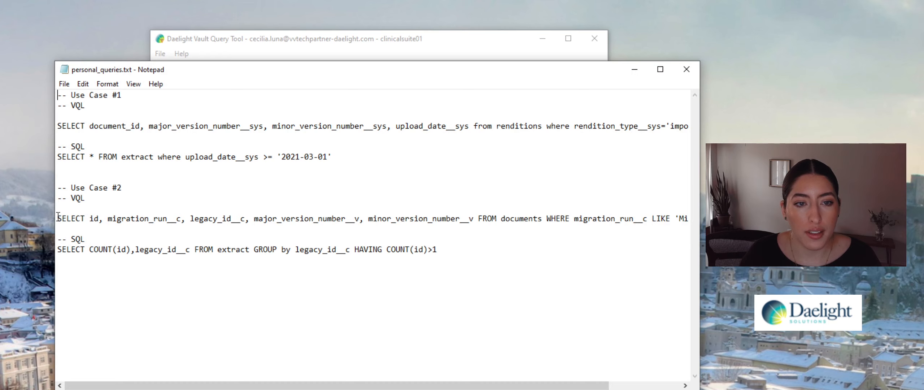
left_click_drag(57, 218, 698, 217)
key("ctrl+c")
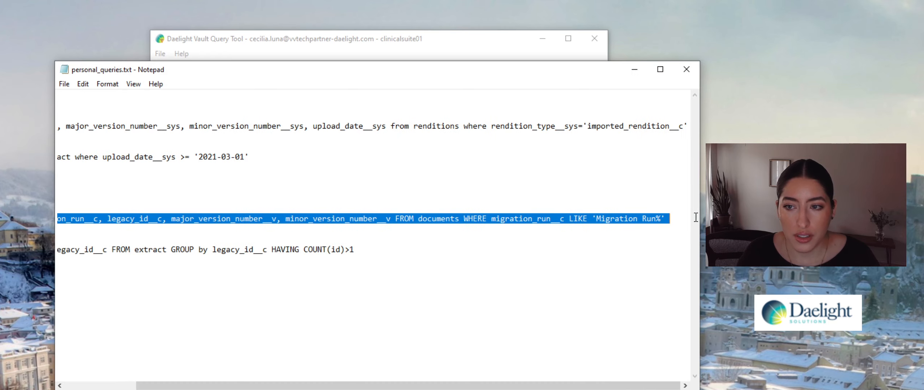
left_click(687, 70)
left_click_drag(329, 113, 185, 106)
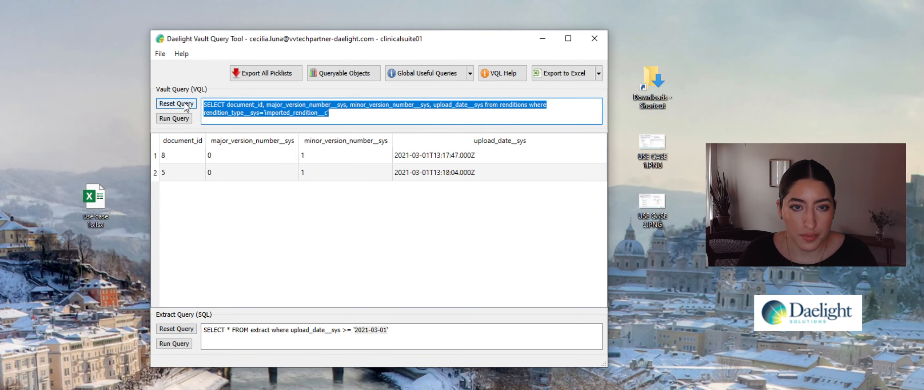
key("ctrl+v")
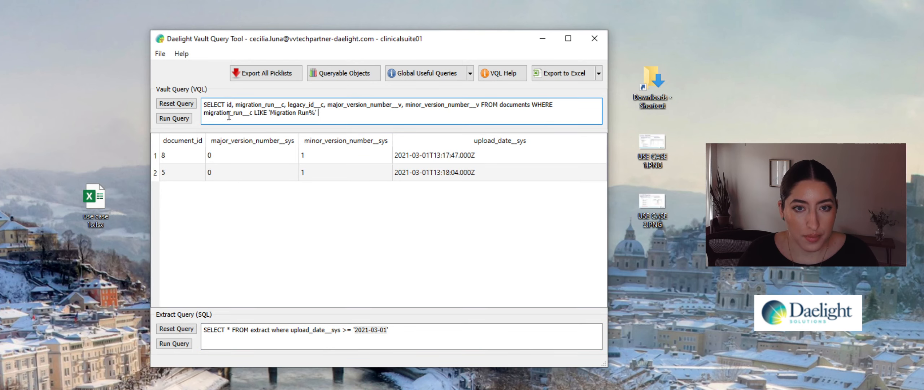
Run the Vault Query and filter its extract with the Use Case #2 personal SQL, grouping by legacy_id__c HAVING COUNT(id)>1.
left_click(178, 119)
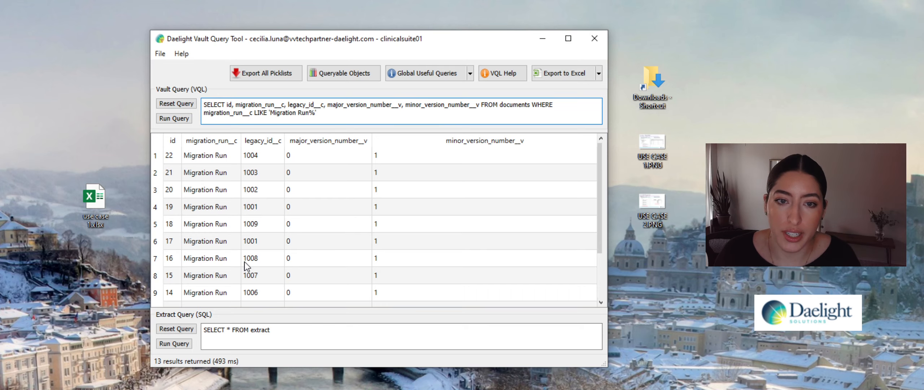
left_click(471, 74)
left_click(448, 109)
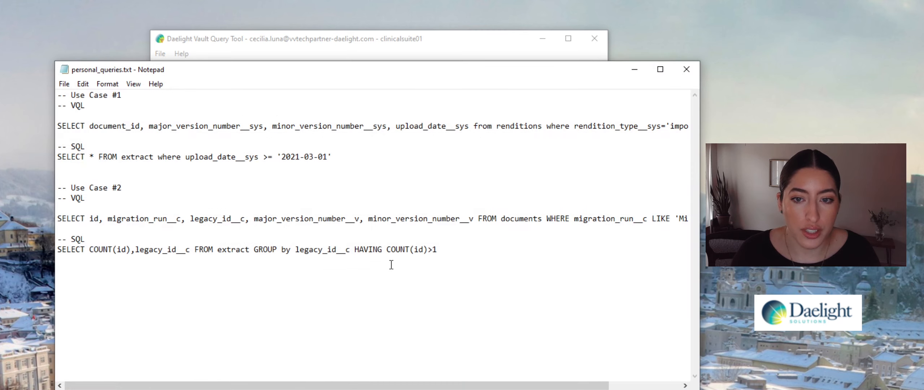
left_click_drag(452, 248, 60, 250)
key("ctrl+c")
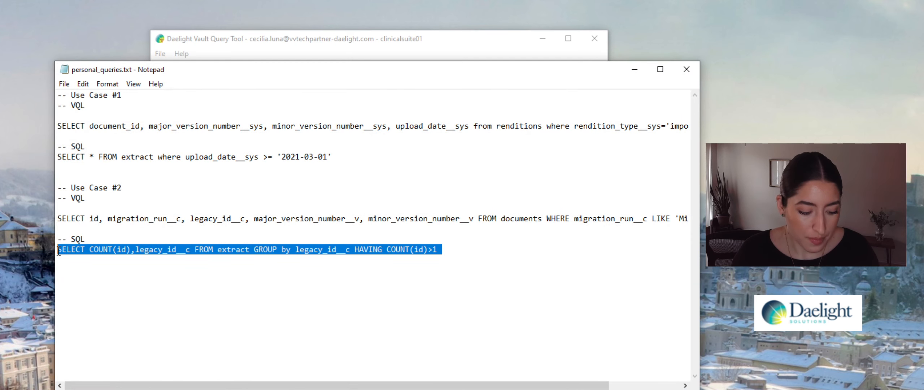
left_click(685, 68)
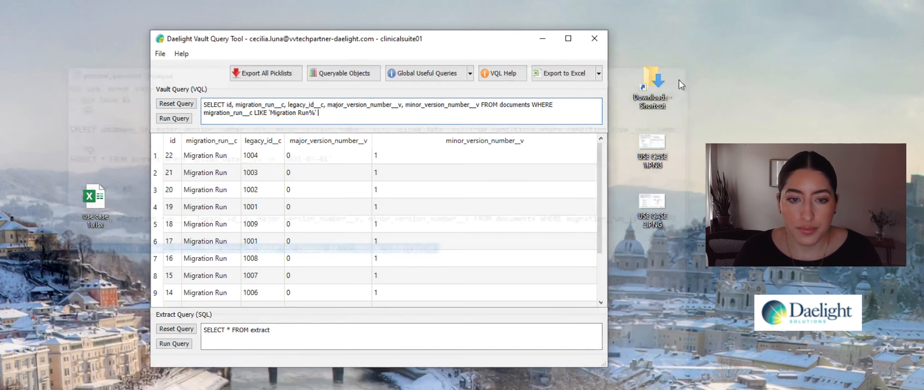
triple_click(235, 330)
key("ctrl+v")
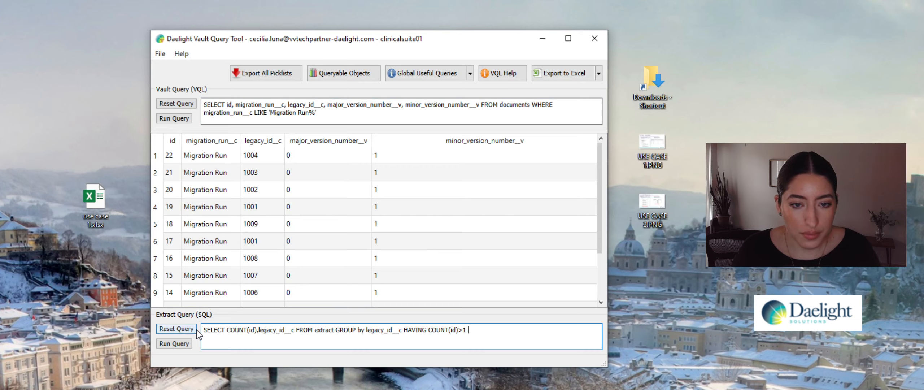
left_click(179, 345)
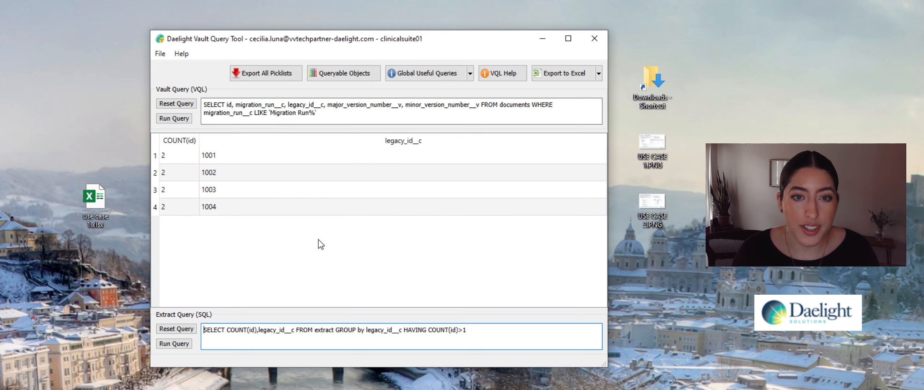
Export the grouped results to an Excel file named "use case 2" on the Desktop and dismiss the completion message.
left_click(599, 73)
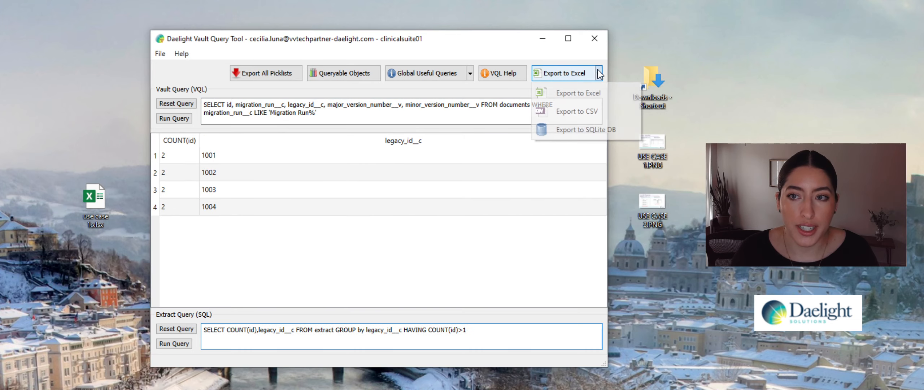
left_click(578, 94)
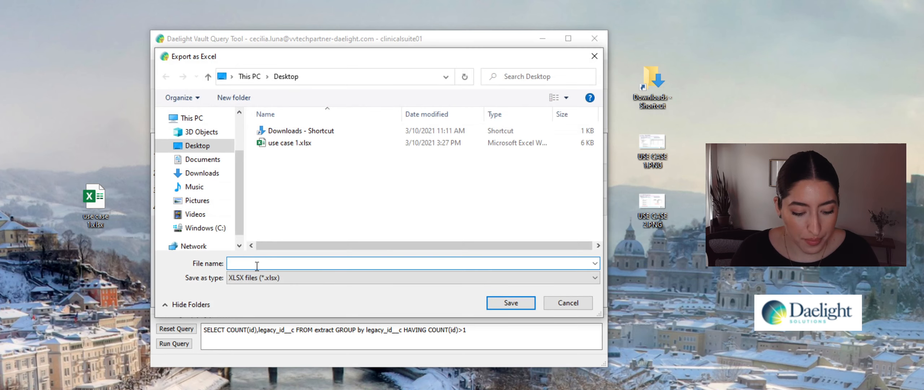
type("use ca")
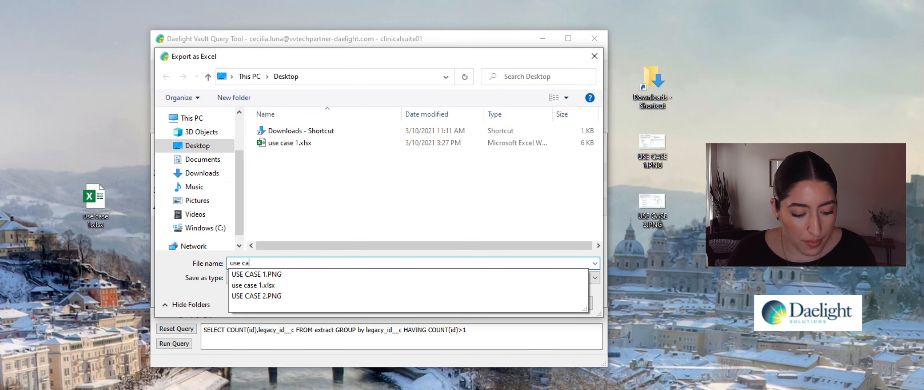
type("se")
type("1")
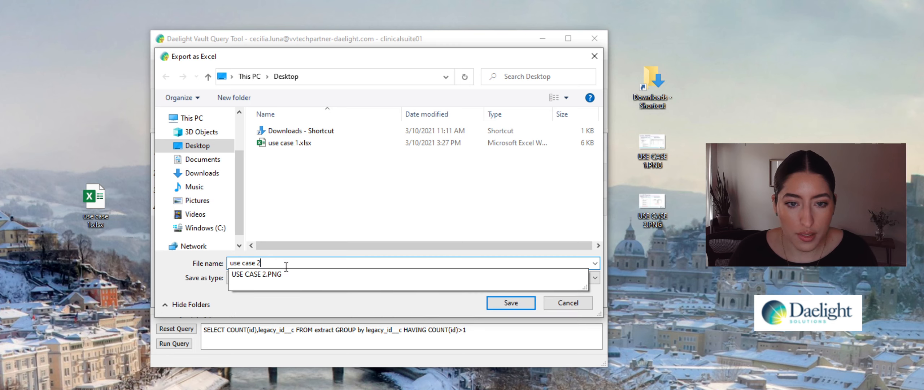
left_click(512, 302)
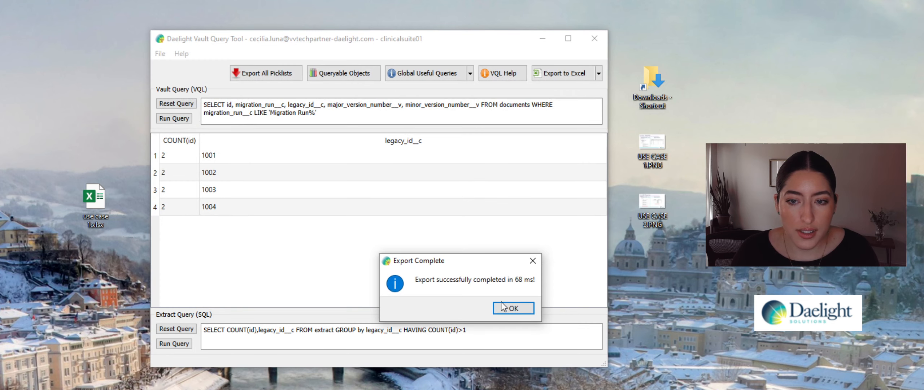
left_click(512, 308)
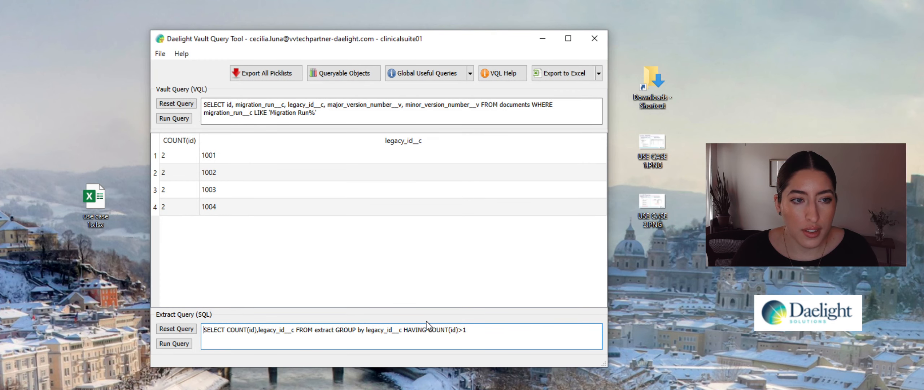
Open the exported use case 2.xlsx from the desktop, check its rows, and close the workbook.
left_click(89, 276)
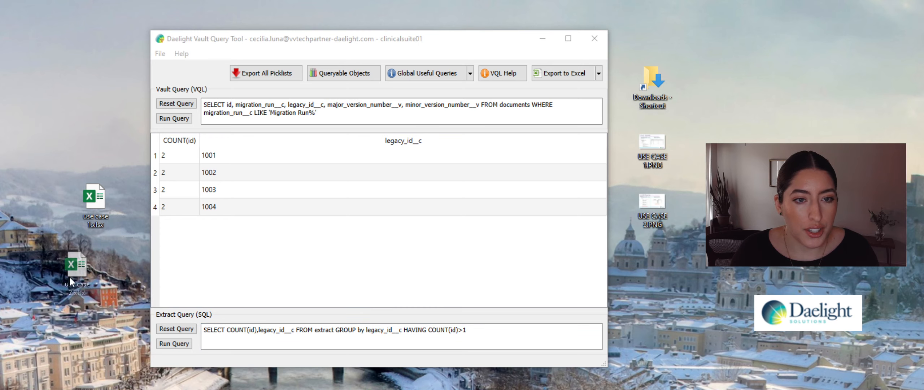
double_click(93, 268)
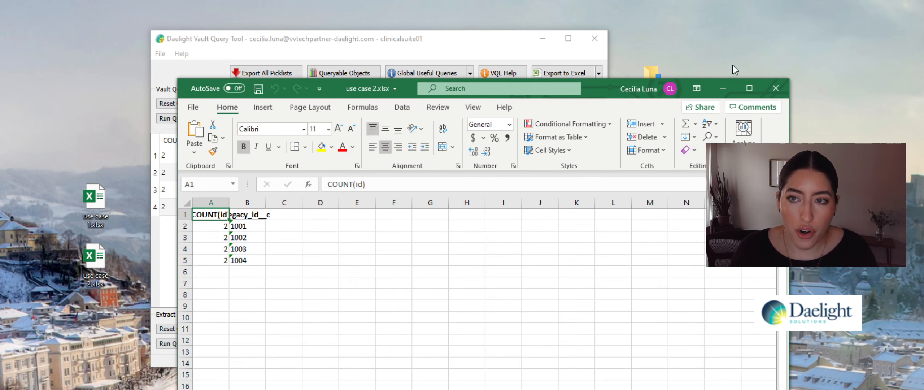
left_click(781, 91)
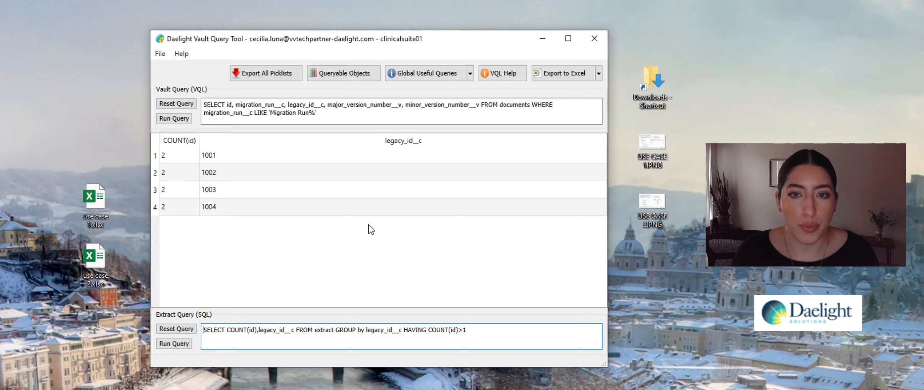
Replace the Vault Query with the "documents (latest version only)" query from the global queries and run it.
left_click(470, 74)
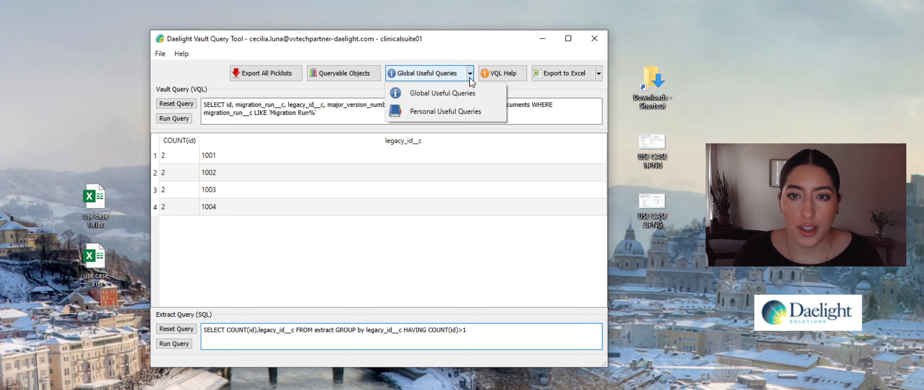
left_click(424, 97)
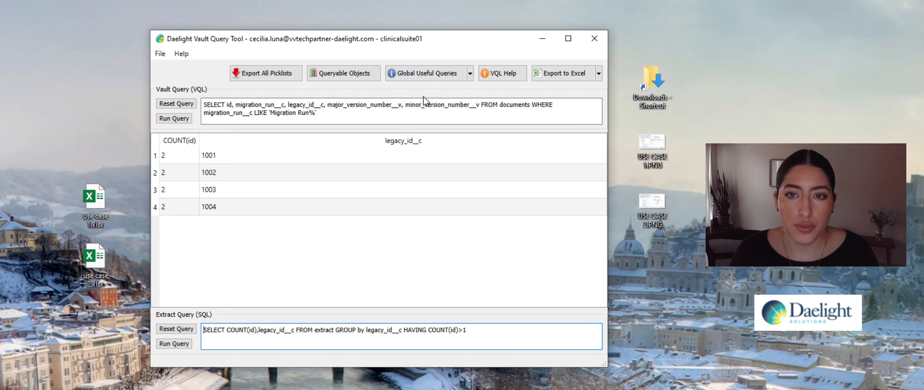
left_click(57, 148)
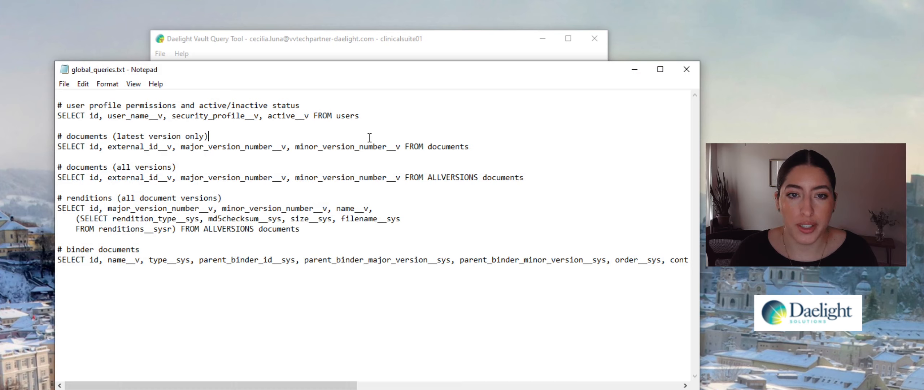
left_click(471, 145, "shift")
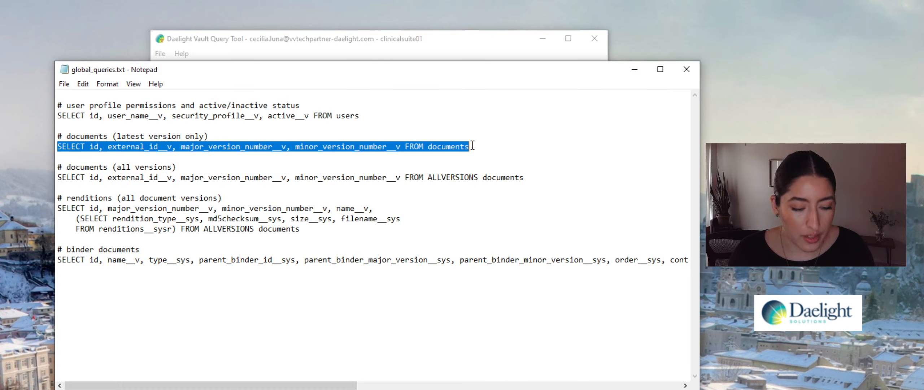
left_click(691, 75)
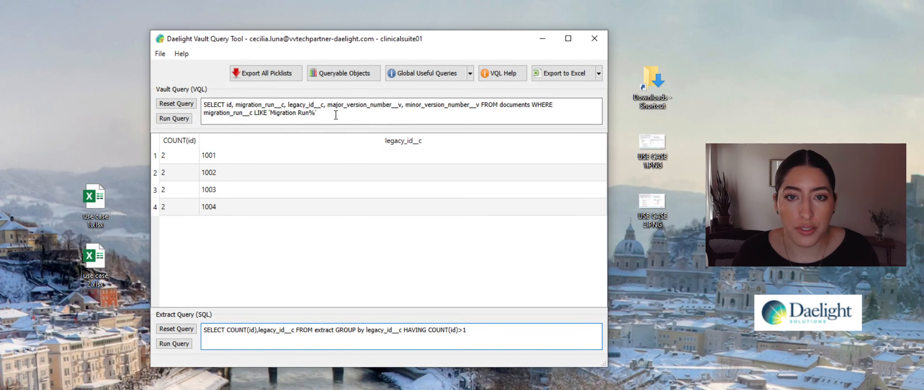
left_click_drag(336, 115, 210, 105)
left_click(194, 103)
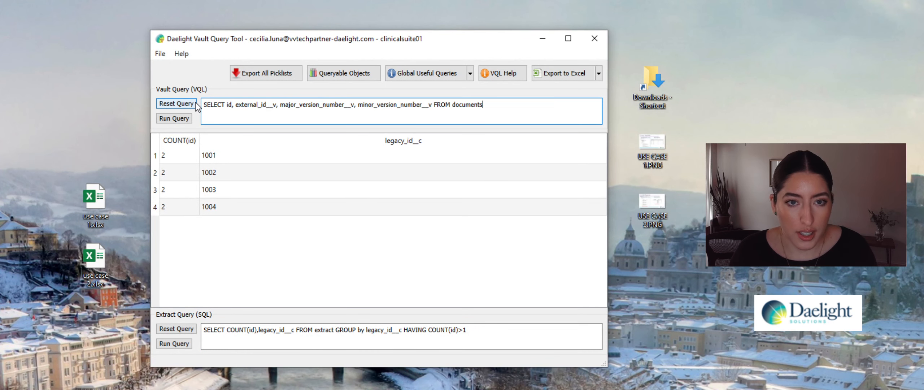
left_click(176, 118)
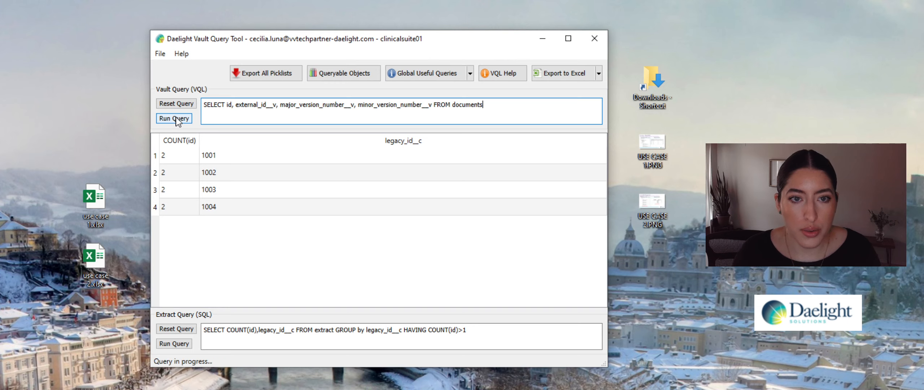
Dump the metadata of the document with id 22 from the results and read through its tree of fields.
left_click(169, 161)
scroll(194, 180, "down", 4)
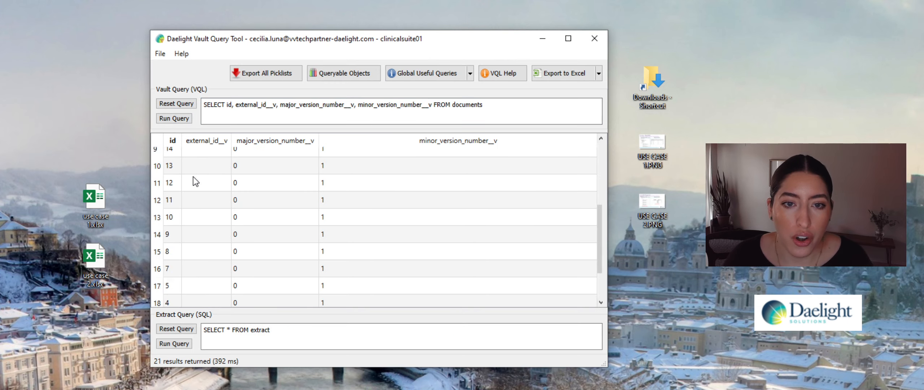
scroll(212, 213, "up", 4)
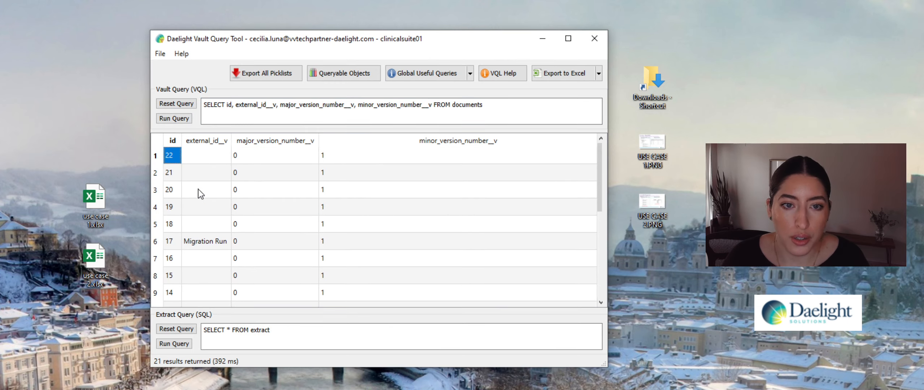
scroll(198, 190, "down", 4)
scroll(197, 189, "up", 4)
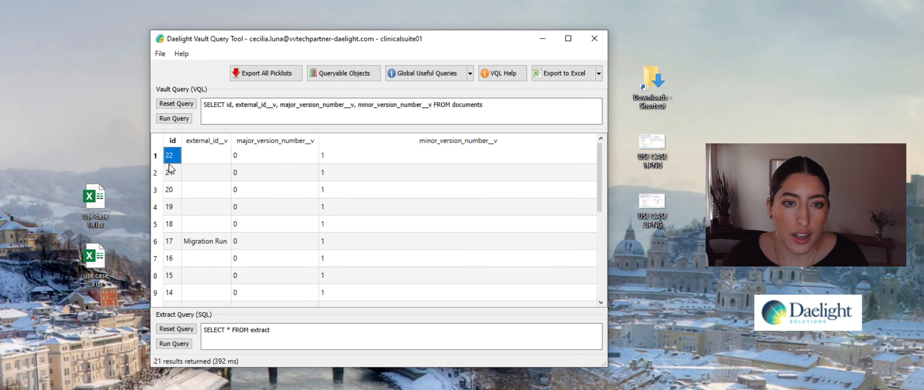
right_click(169, 160)
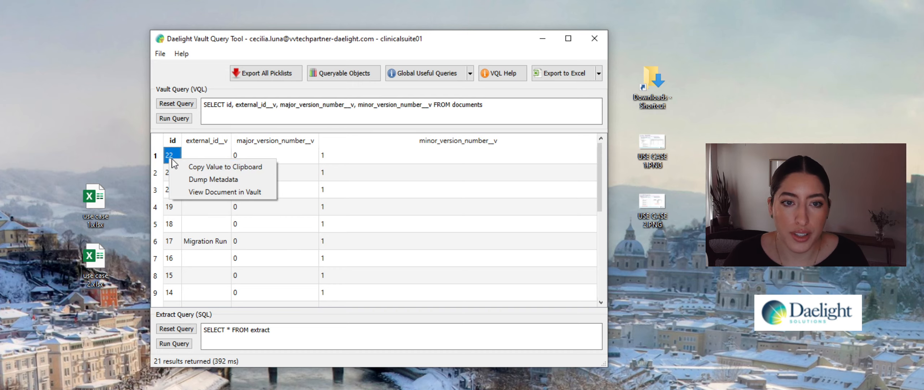
left_click(222, 179)
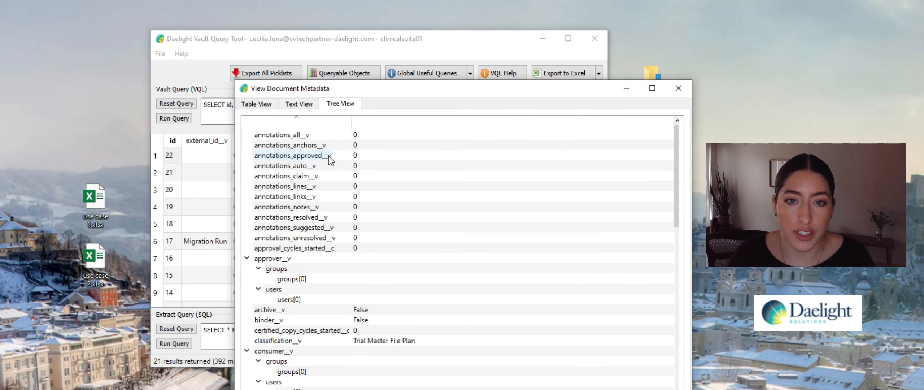
scroll(285, 162, "down", 8)
scroll(280, 165, "down", 10)
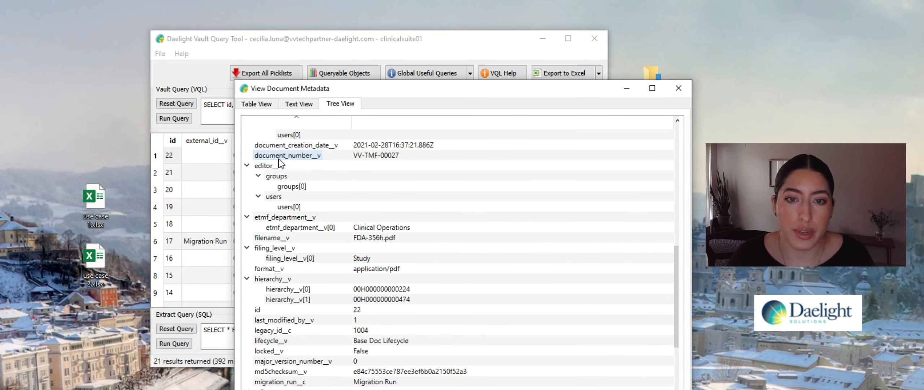
Compare the document's metadata in the Table, Text and Tree views, and close the metadata window.
left_click(256, 104)
left_click(293, 105)
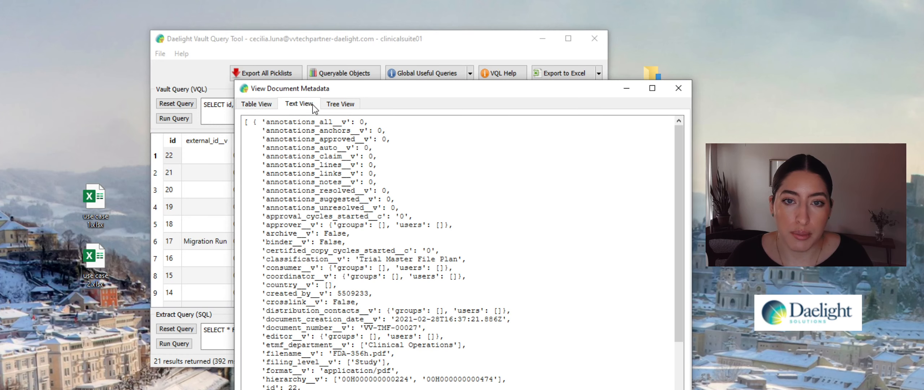
left_click(341, 104)
left_click(247, 105)
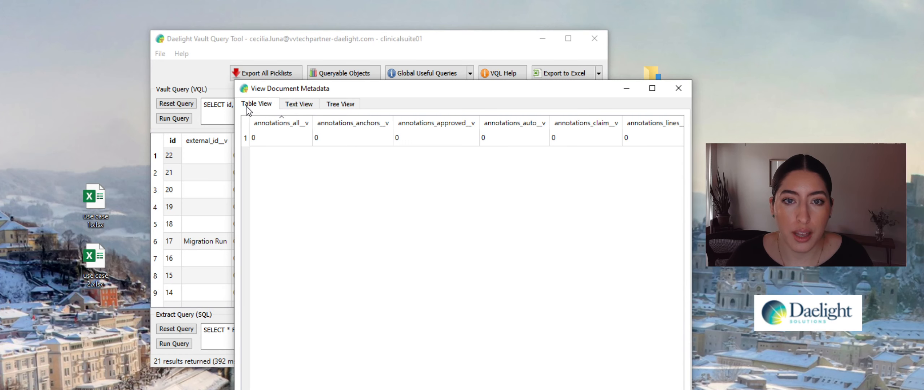
left_click(293, 105)
left_click(333, 106)
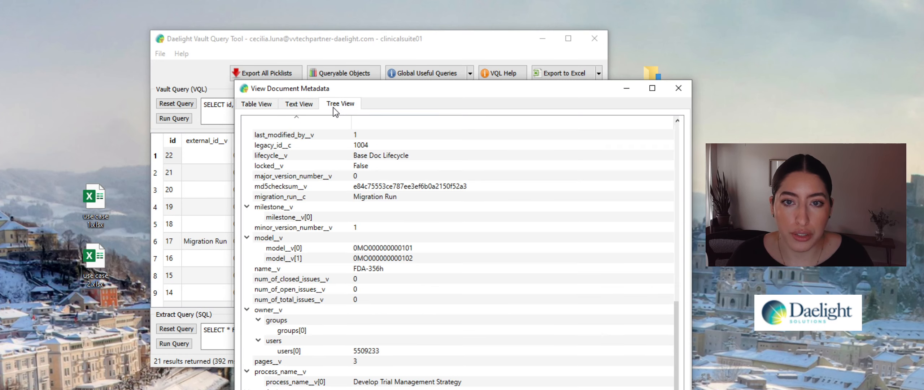
scroll(397, 238, "down", 7)
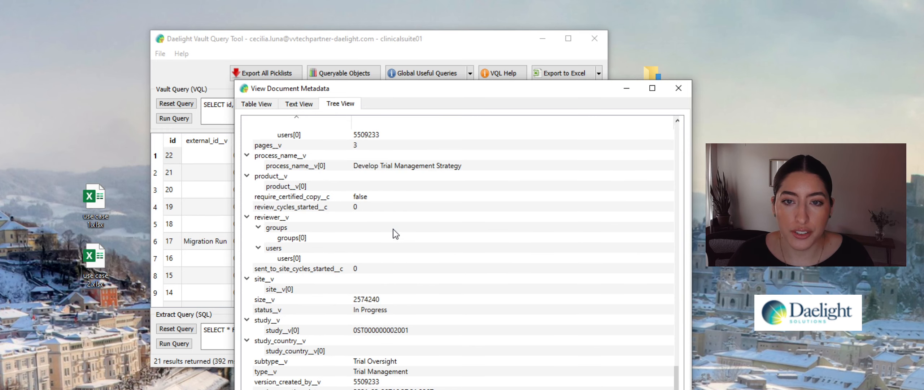
left_click(679, 88)
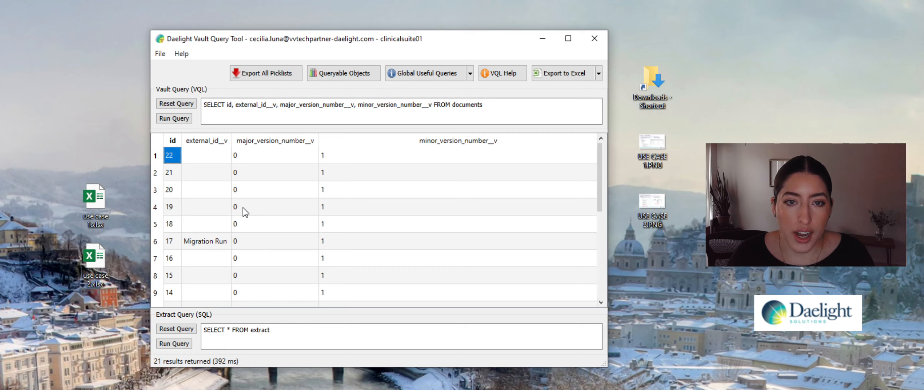
Open the document with id 22 in Veeva Vault from the query results.
right_click(171, 156)
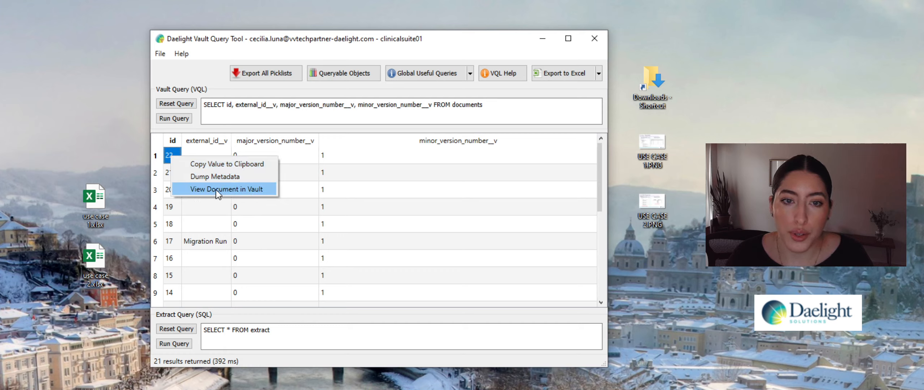
left_click(234, 189)
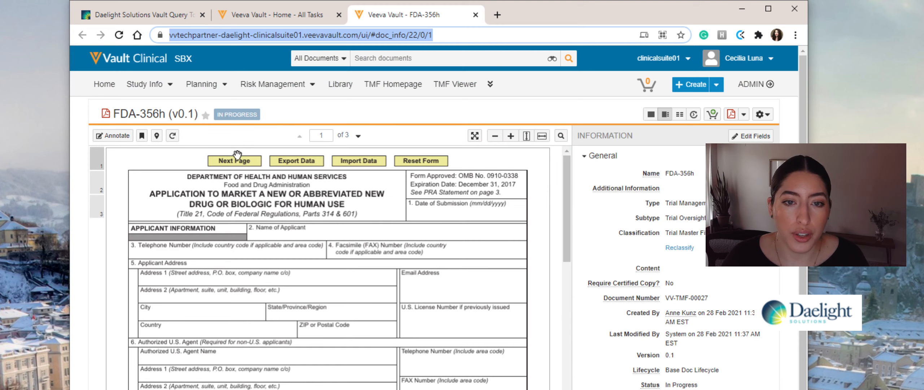
Look over the FDA-356h document in Vault and return to the Daelight Vault Query Tool.
scroll(421, 254, "down", 10)
scroll(419, 217, "up", 10)
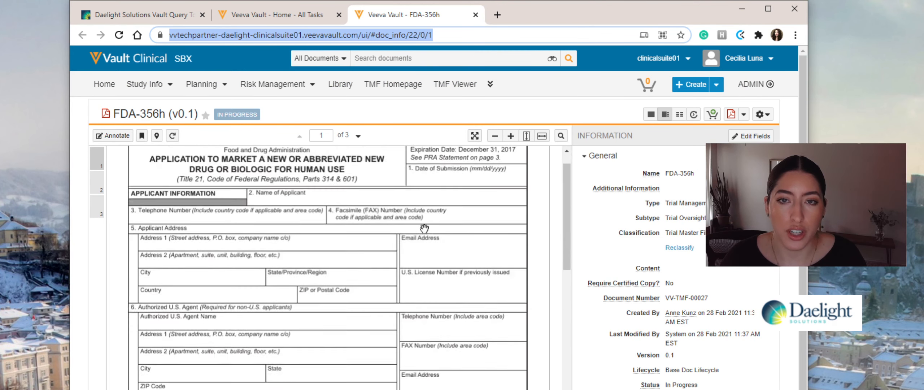
left_click(733, 8)
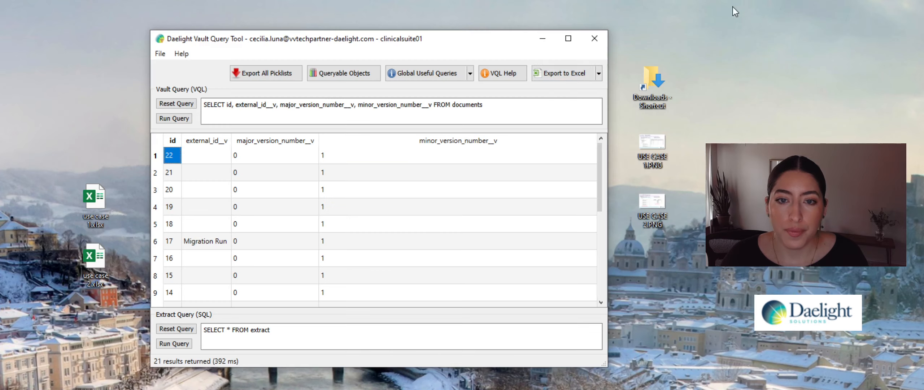
right_click(174, 159)
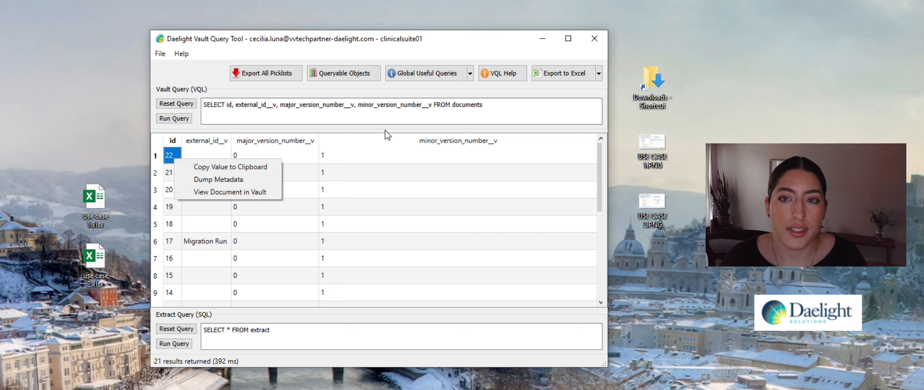
left_click(471, 113)
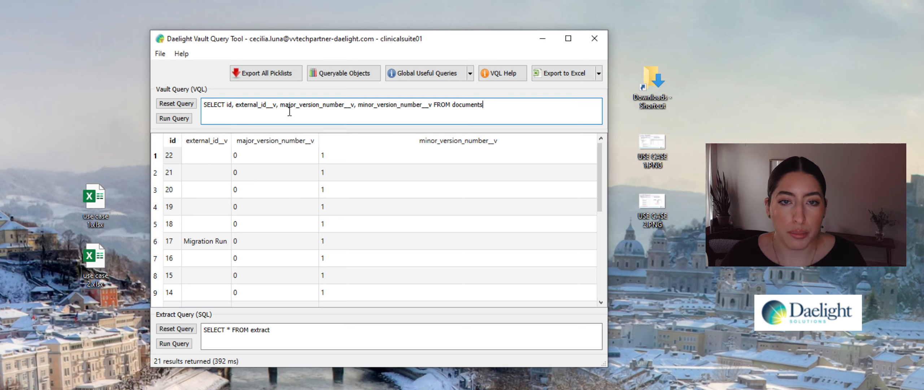
Start the export of all picklists from the vault.
left_click(274, 73)
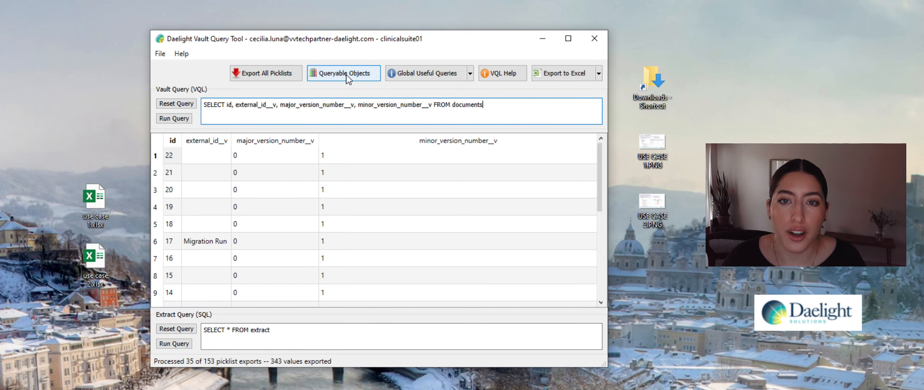
Browse the vault's queryable objects in the Tree, Table and Text views, and close the object metadata window.
left_click(347, 76)
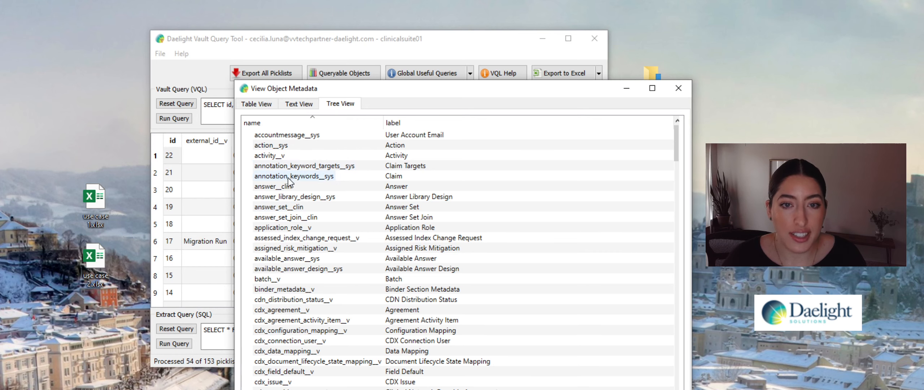
scroll(311, 172, "down", 6)
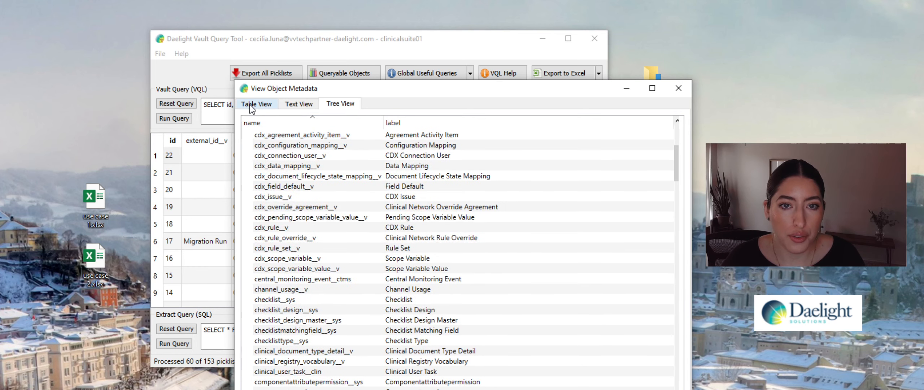
left_click(257, 104)
left_click(292, 107)
left_click(340, 104)
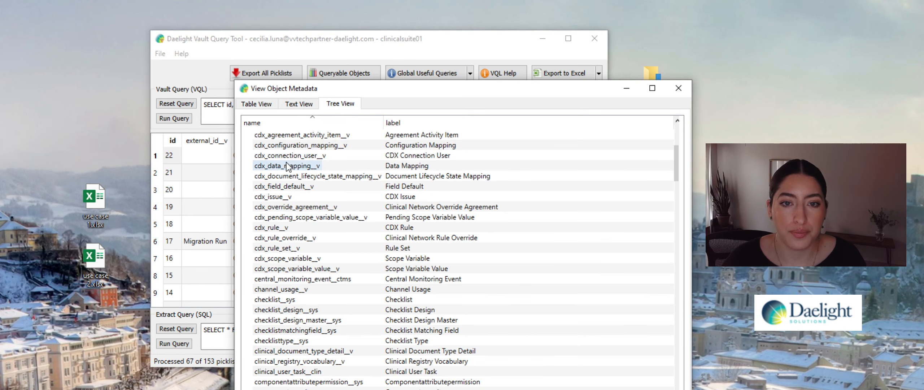
scroll(286, 162, "down", 8)
scroll(288, 167, "down", 8)
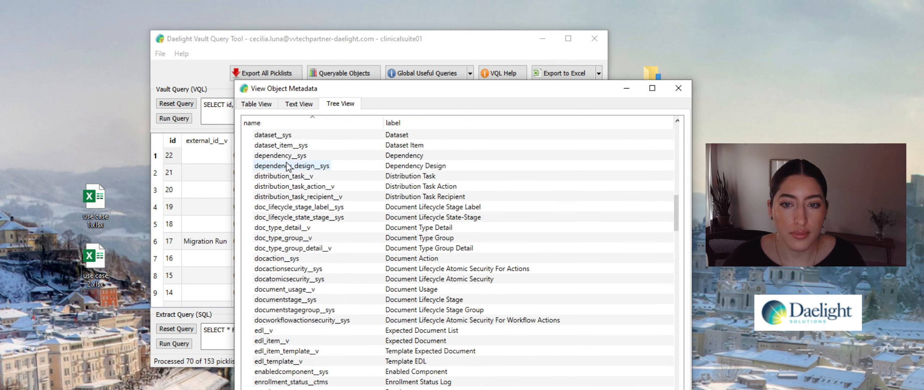
left_click(680, 89)
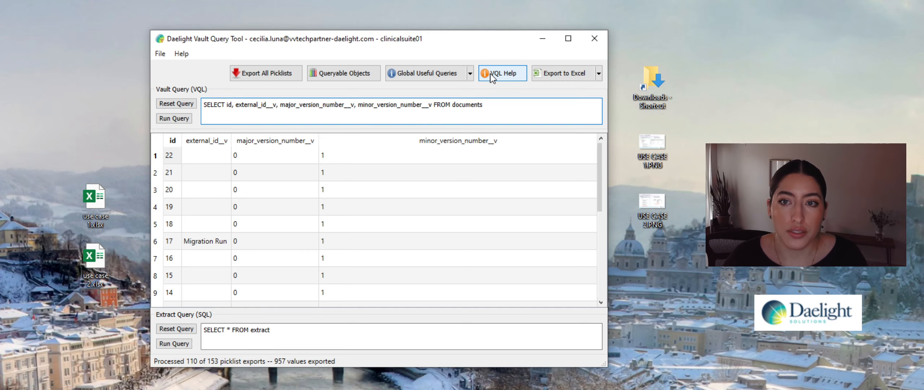
View the VQL help page introducing Vault queries and return to the query tool.
left_click(512, 75)
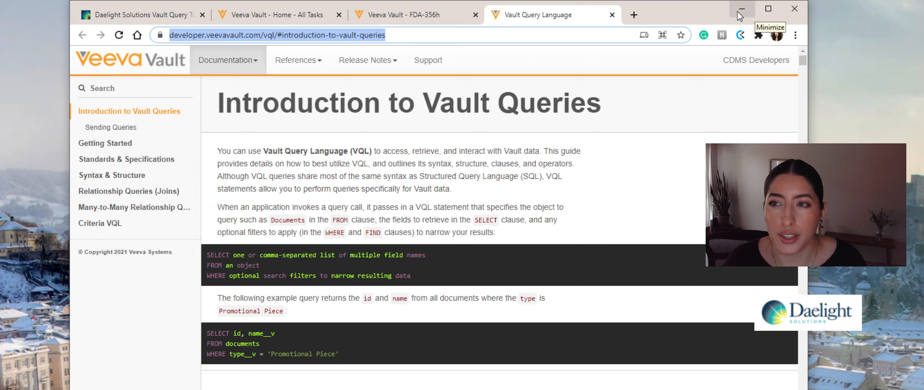
left_click(795, 9)
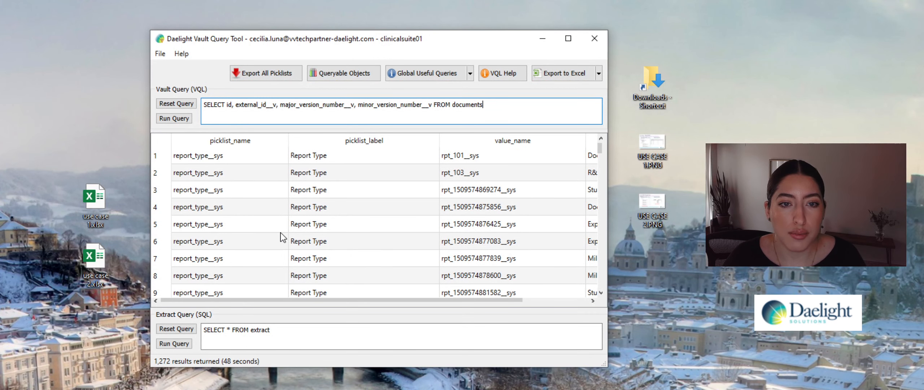
Export the picklist results to an Excel file named picklists on the Desktop and dismiss the completion message.
left_click(600, 74)
left_click(587, 93)
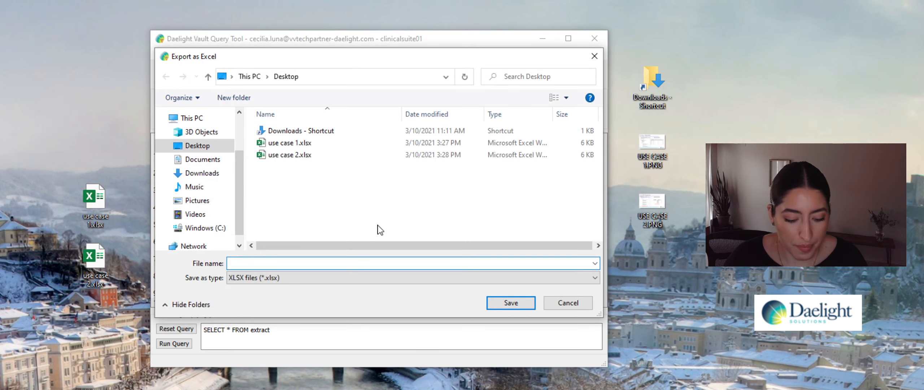
type("pi")
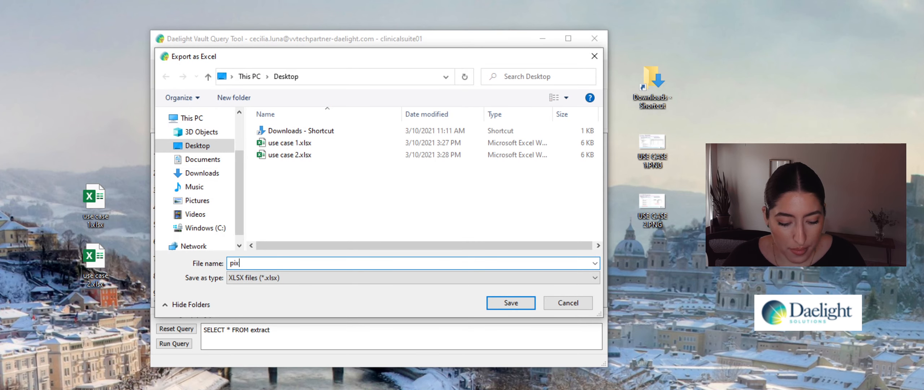
type("ckli")
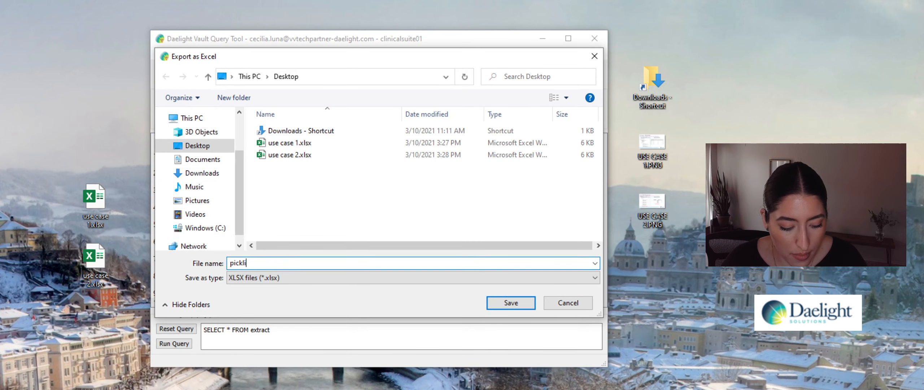
type("sts")
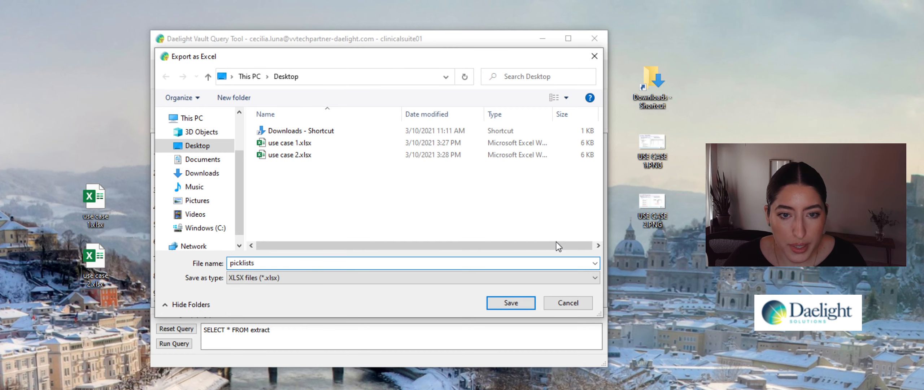
left_click(521, 306)
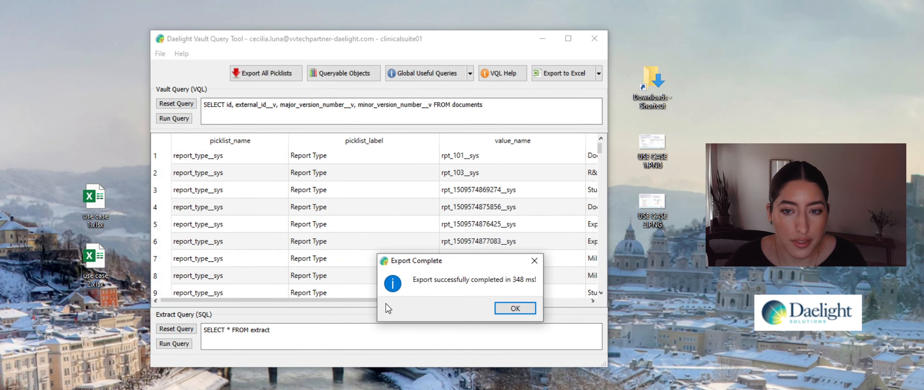
left_click(528, 311)
Open the exported picklists.xlsx from the desktop to inspect its picklist names and values, and close the workbook.
left_click_drag(0, 285, 101, 318)
double_click(94, 317)
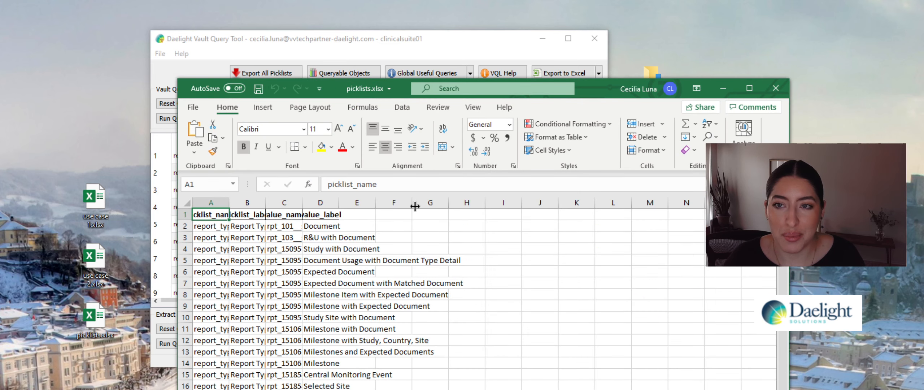
left_click(776, 88)
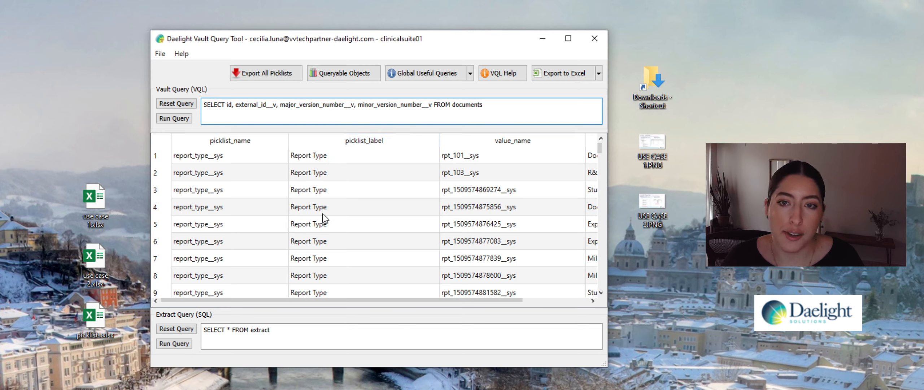
left_click(598, 74)
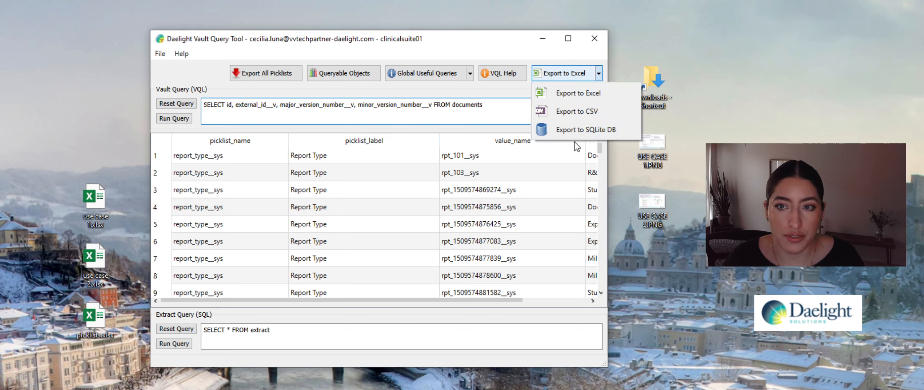
left_click(255, 87)
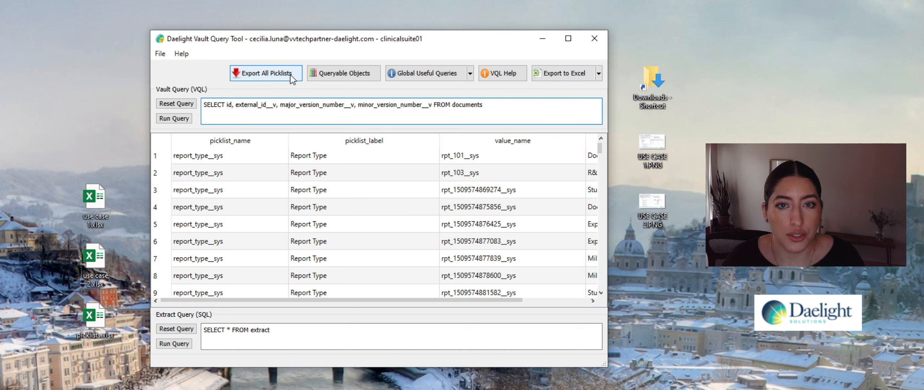